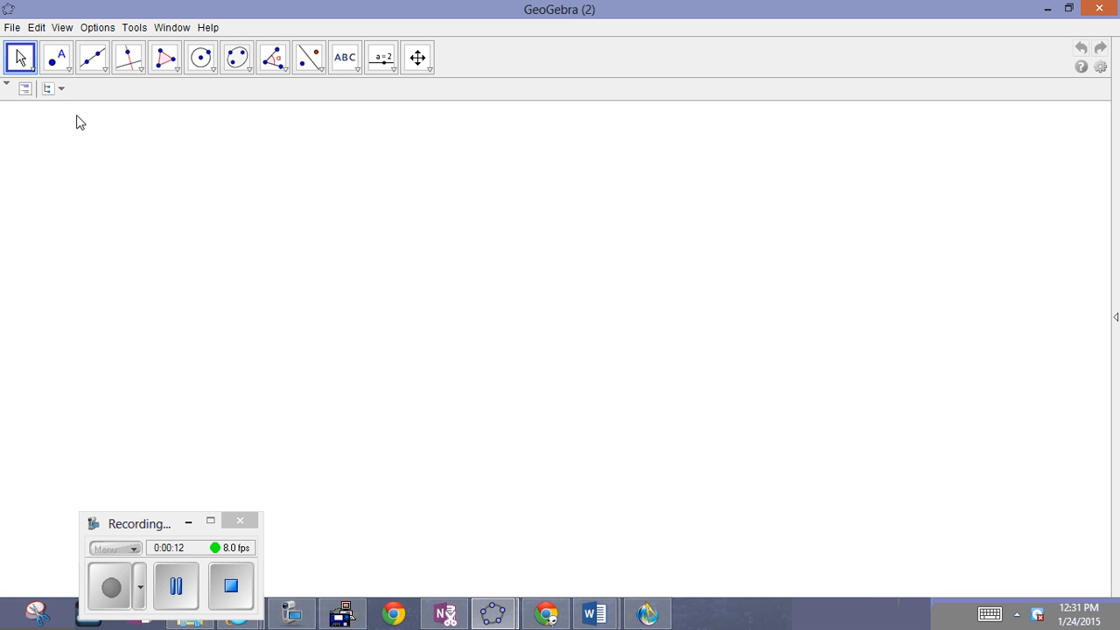
Step: Turn the Algebra view off and display it again
click(63, 29)
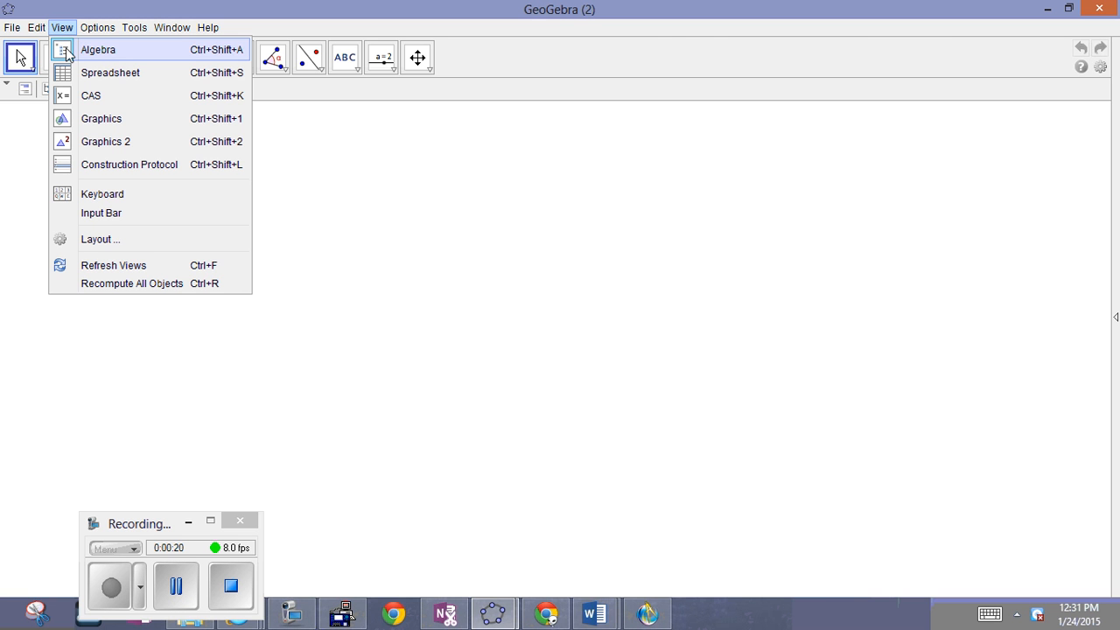
click(67, 53)
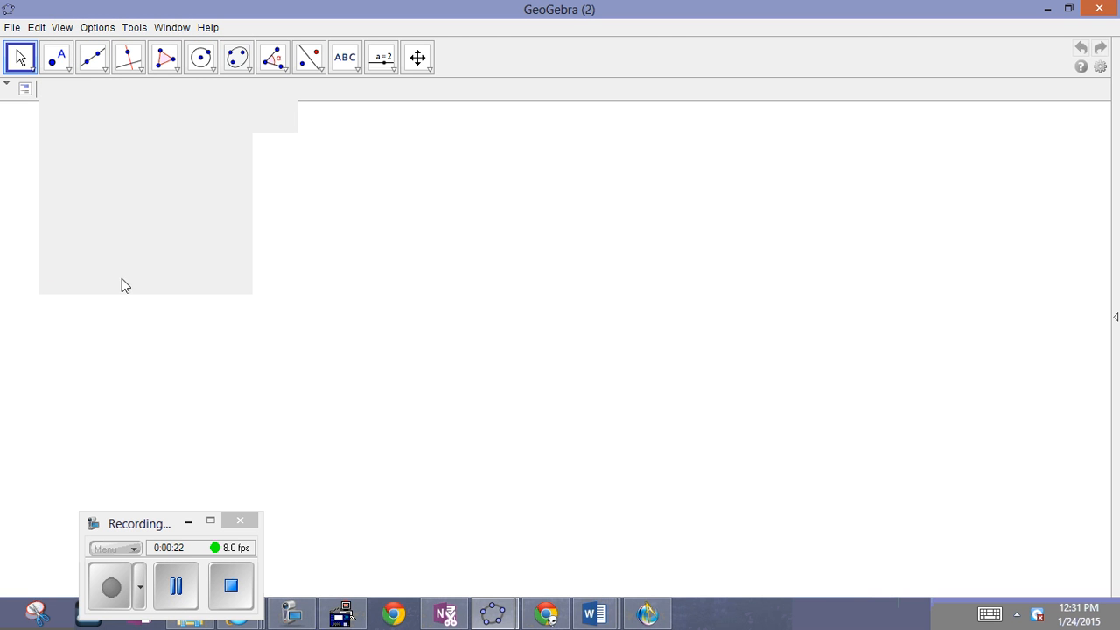
click(61, 28)
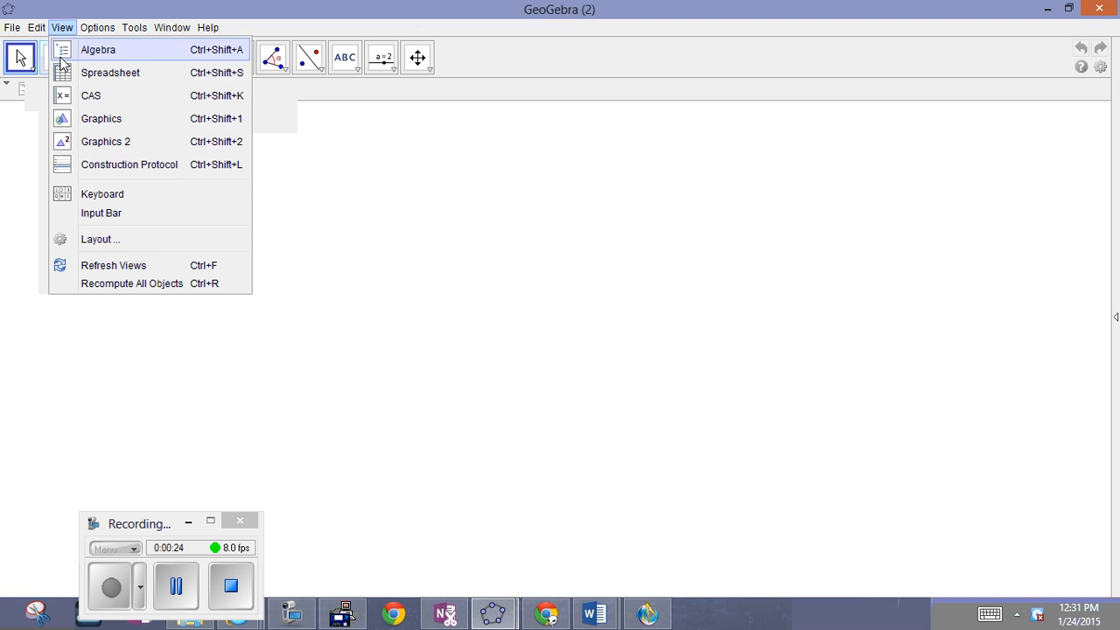
click(65, 49)
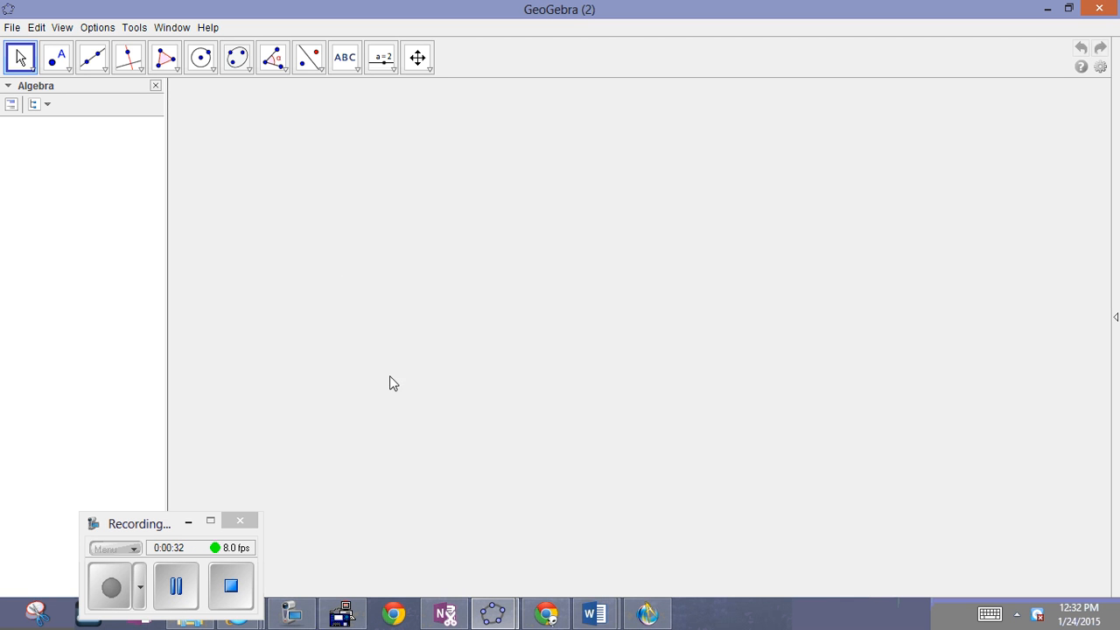
Step: Display the Graphics view beside the Algebra view and widen the Algebra view to fill the gap
click(63, 28)
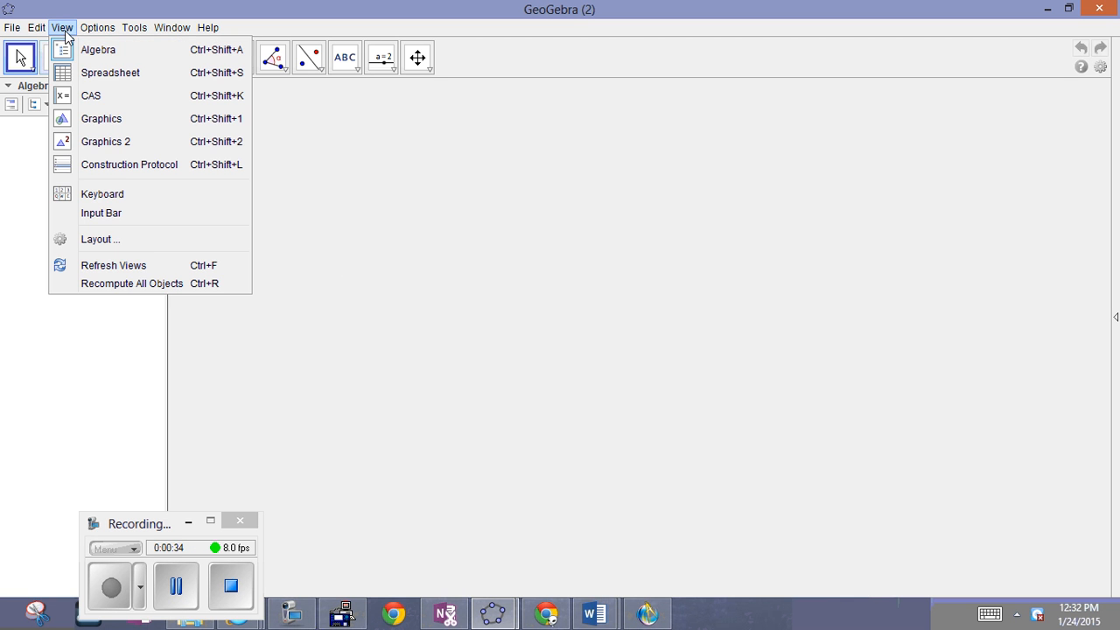
click(101, 128)
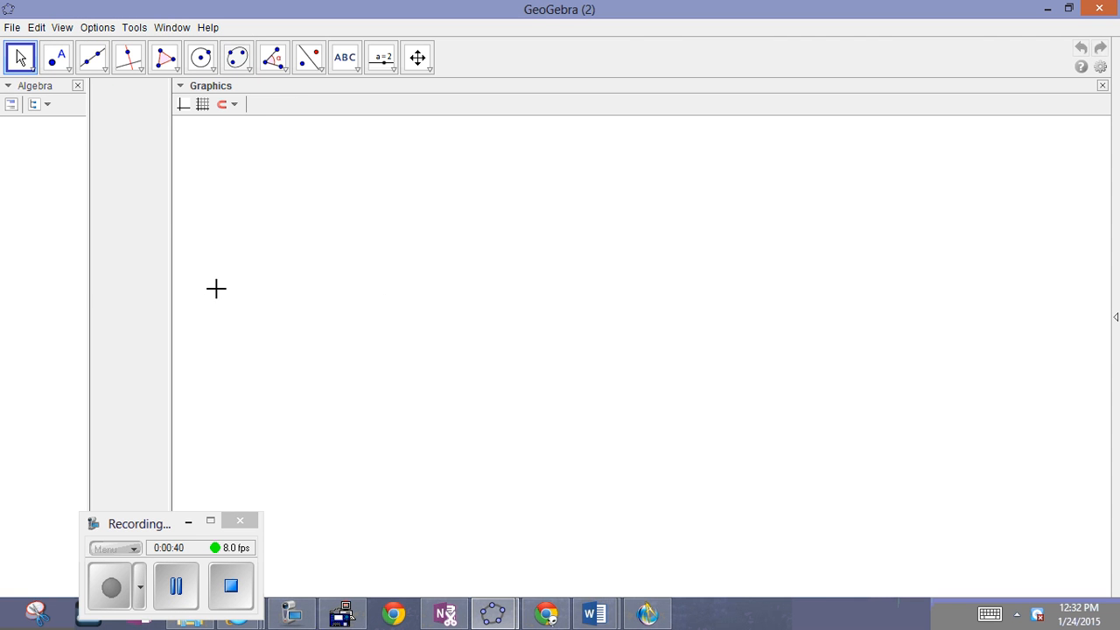
click(71, 277)
drag(85, 108, 167, 165)
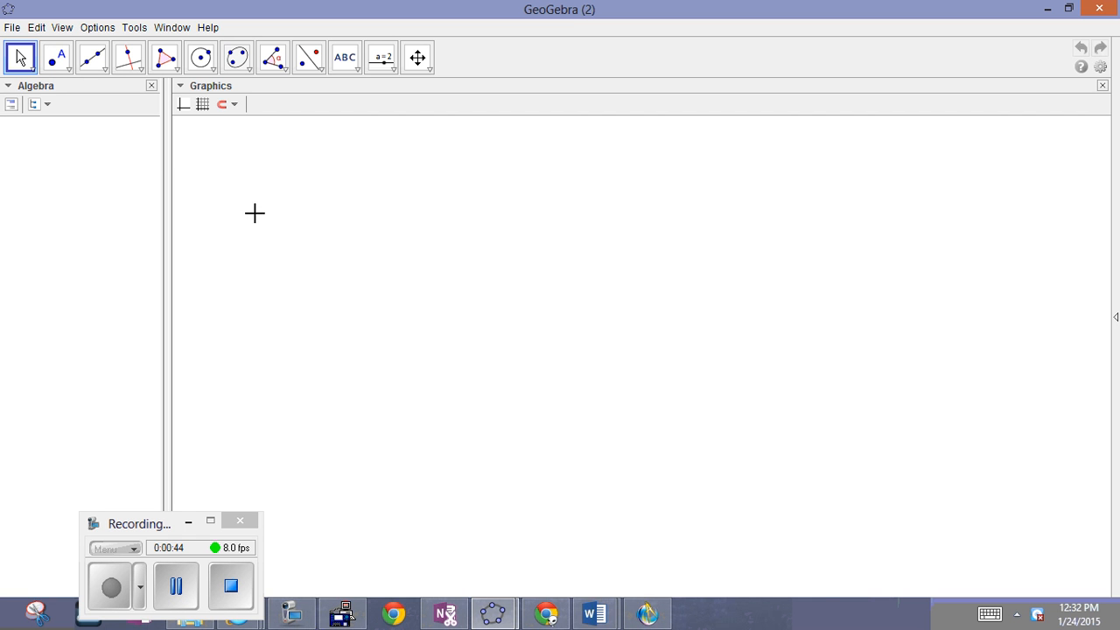
Step: Show the grid and axes in the Graphics view and hide both again
click(203, 104)
click(184, 112)
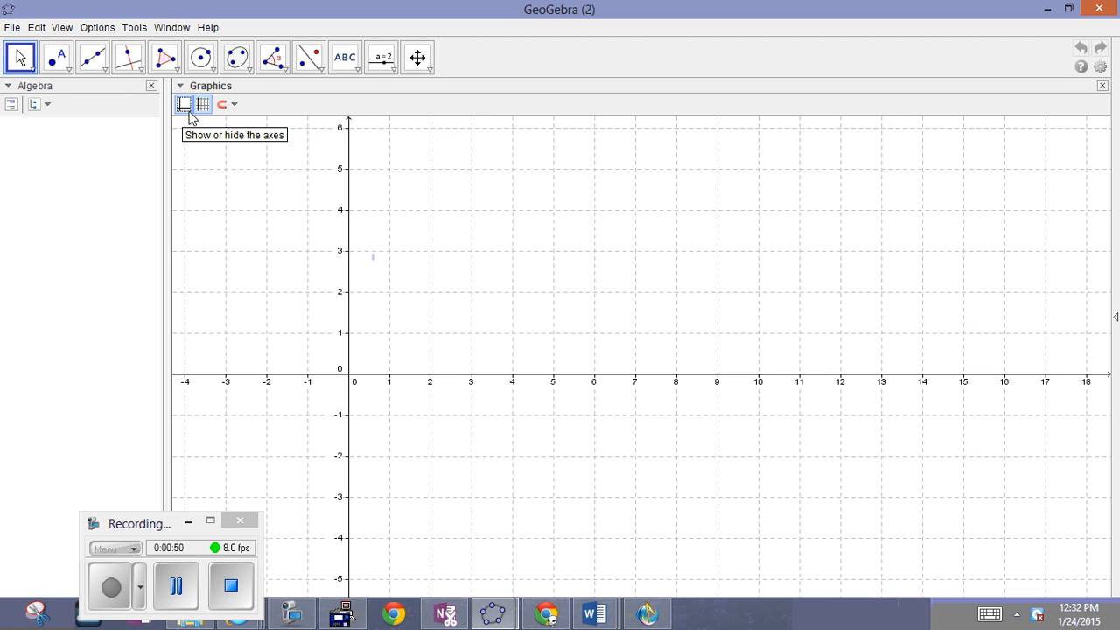
click(186, 112)
click(202, 108)
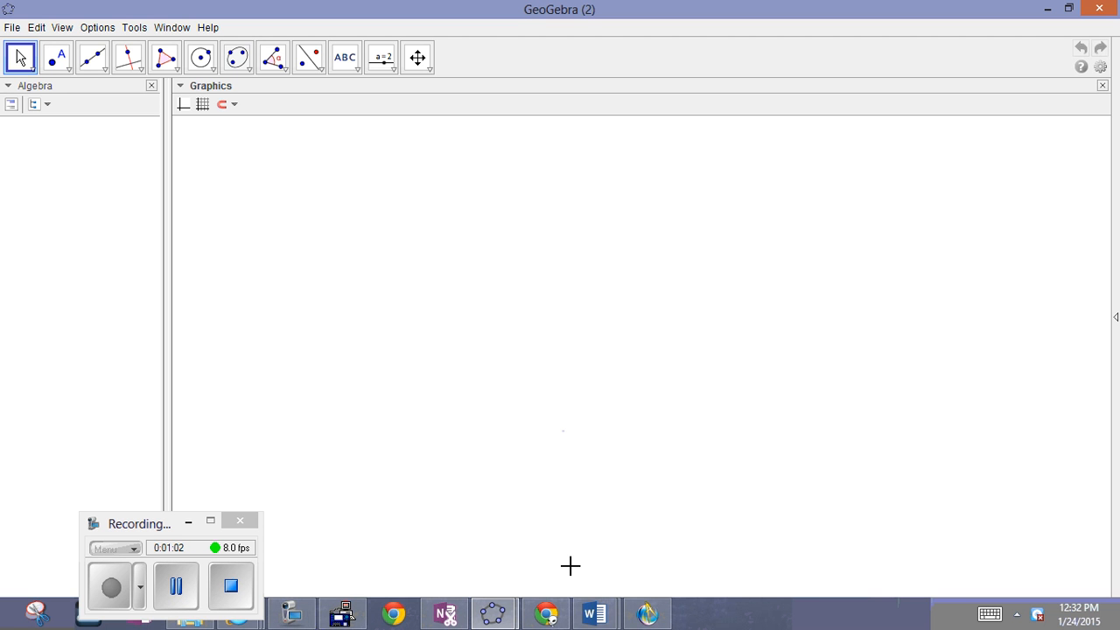
click(93, 74)
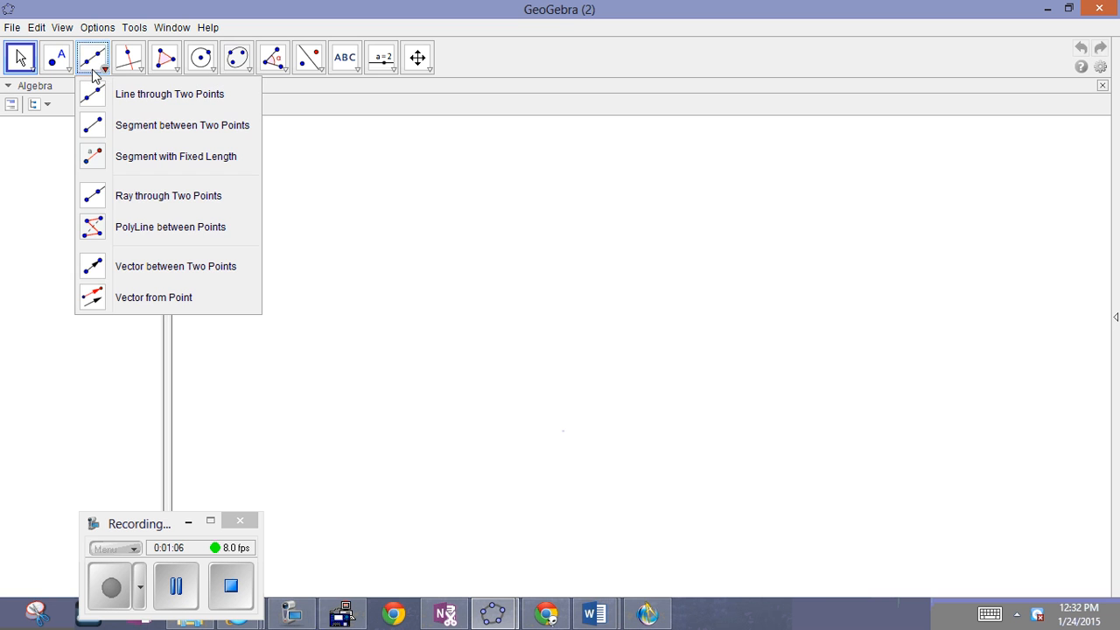
click(105, 156)
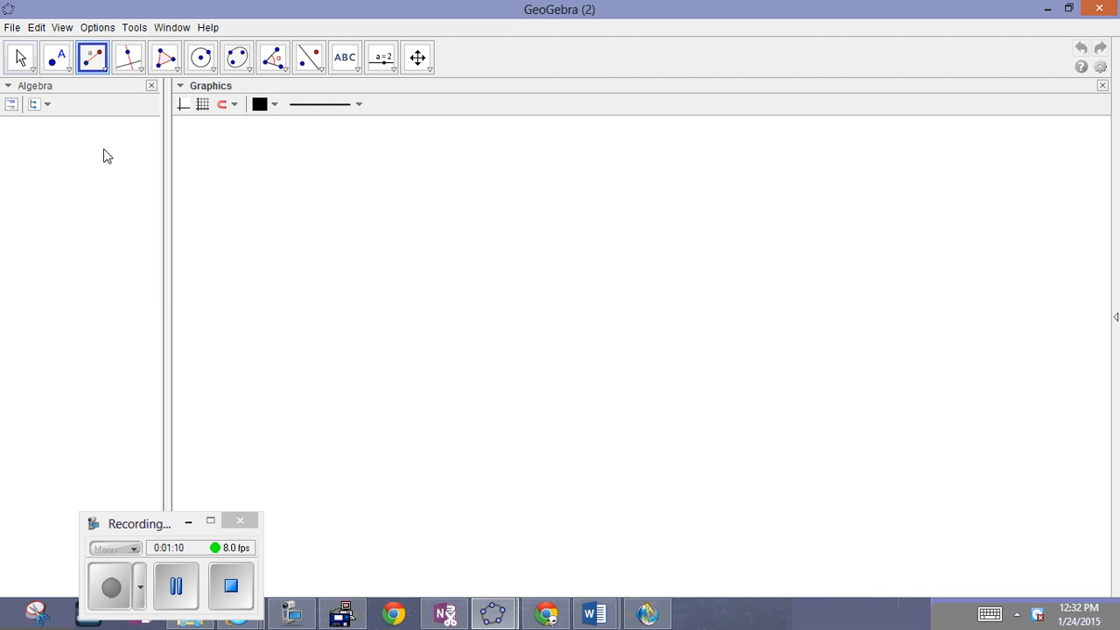
click(407, 484)
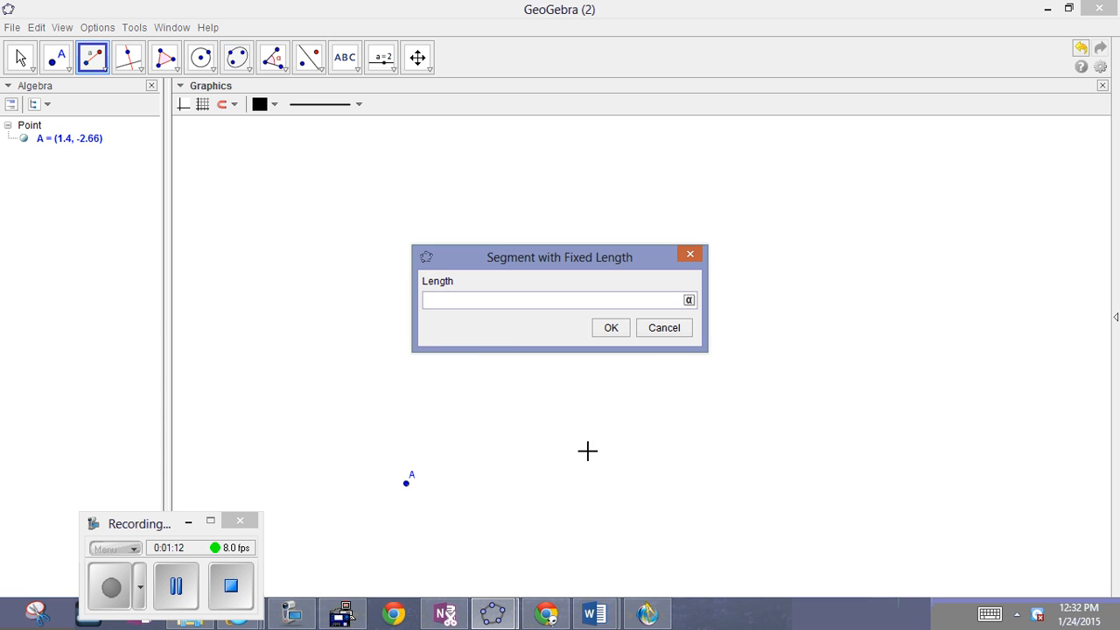
click(664, 329)
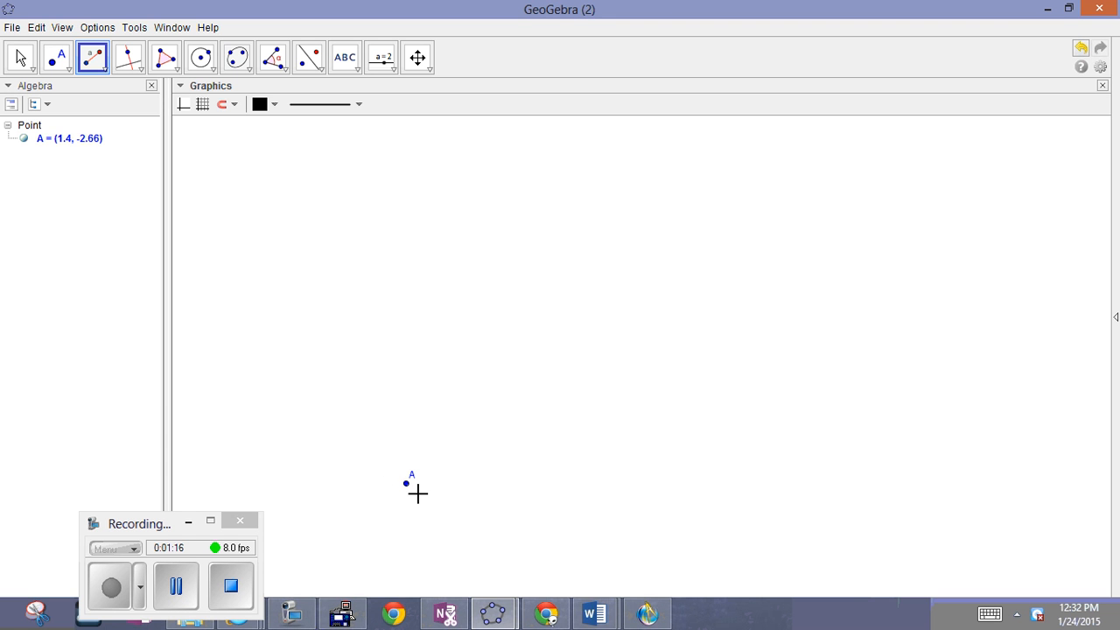
key(ctrl+z)
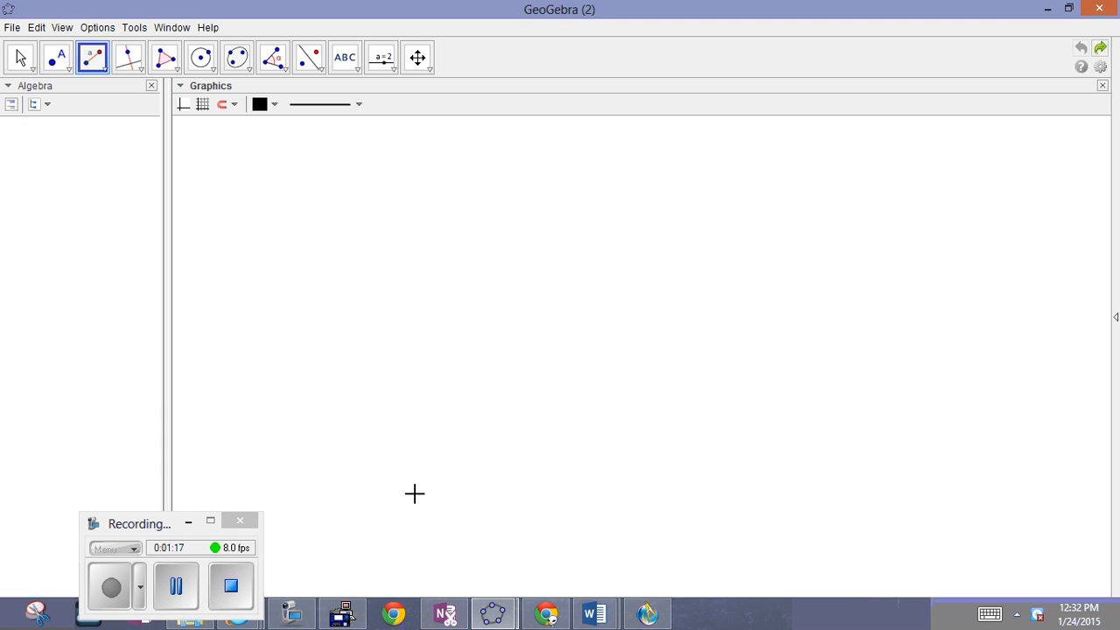
Step: Draw a segment between two points from about (0.74, -2) to about (9.72, -2.9)
click(100, 68)
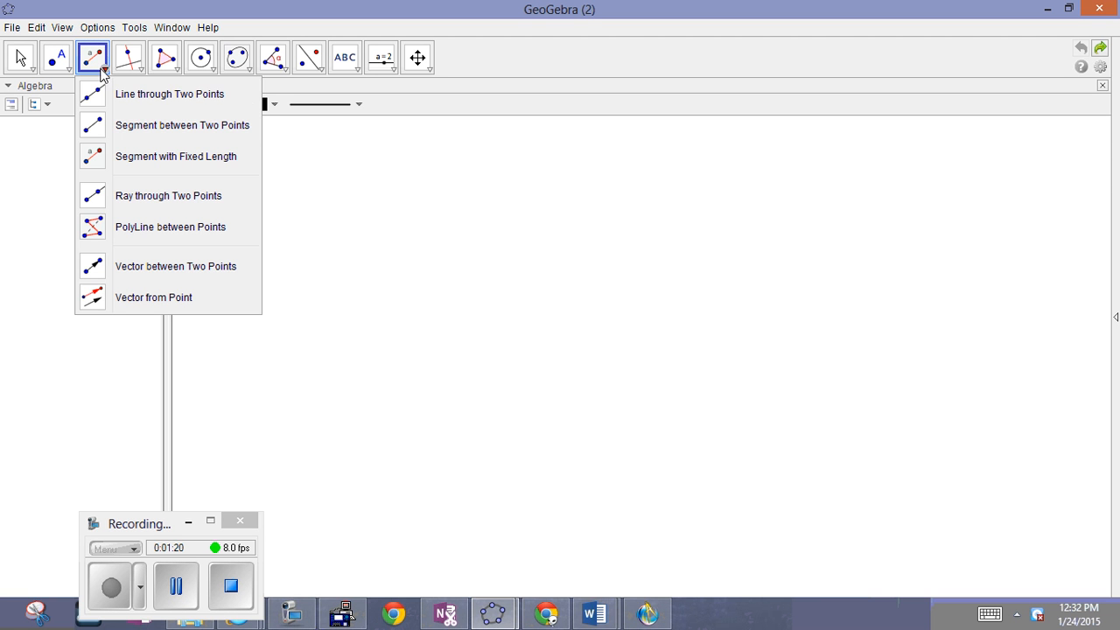
click(104, 126)
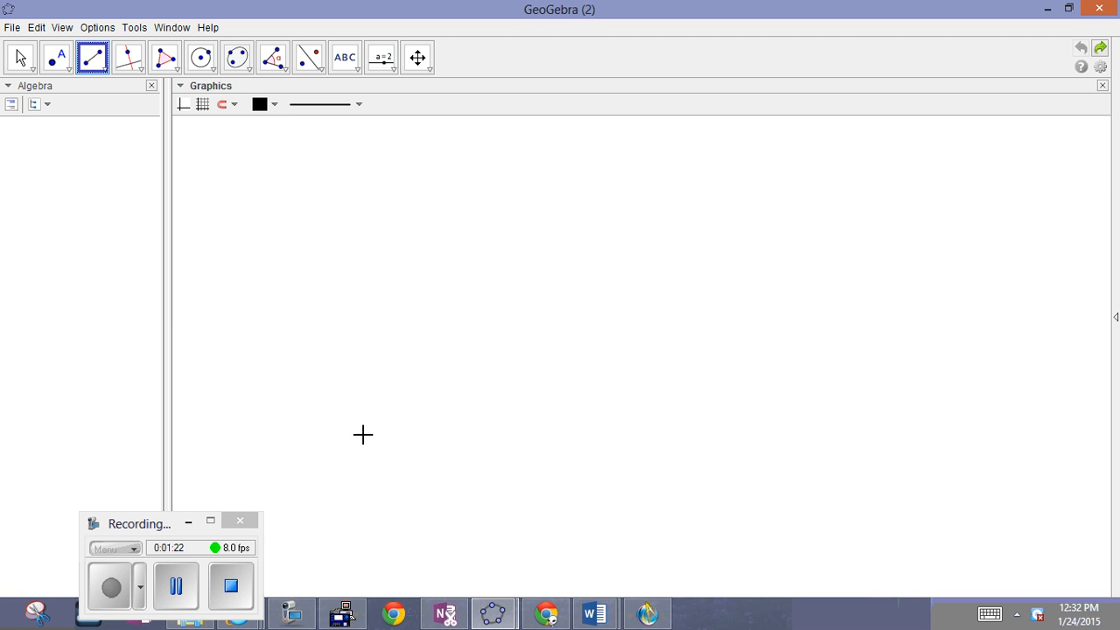
click(379, 455)
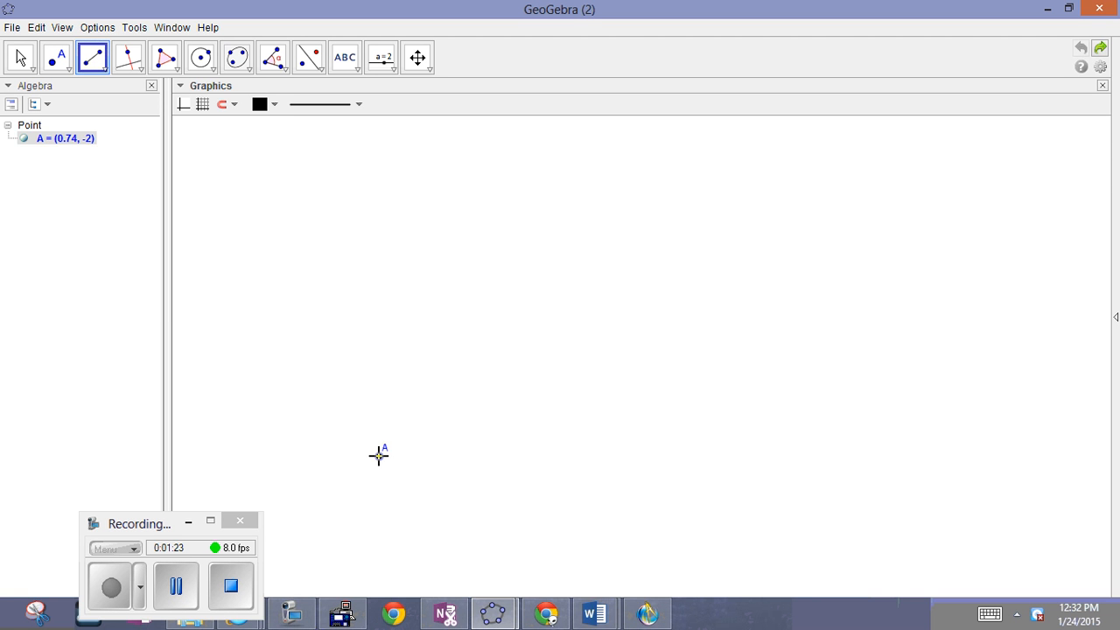
click(748, 493)
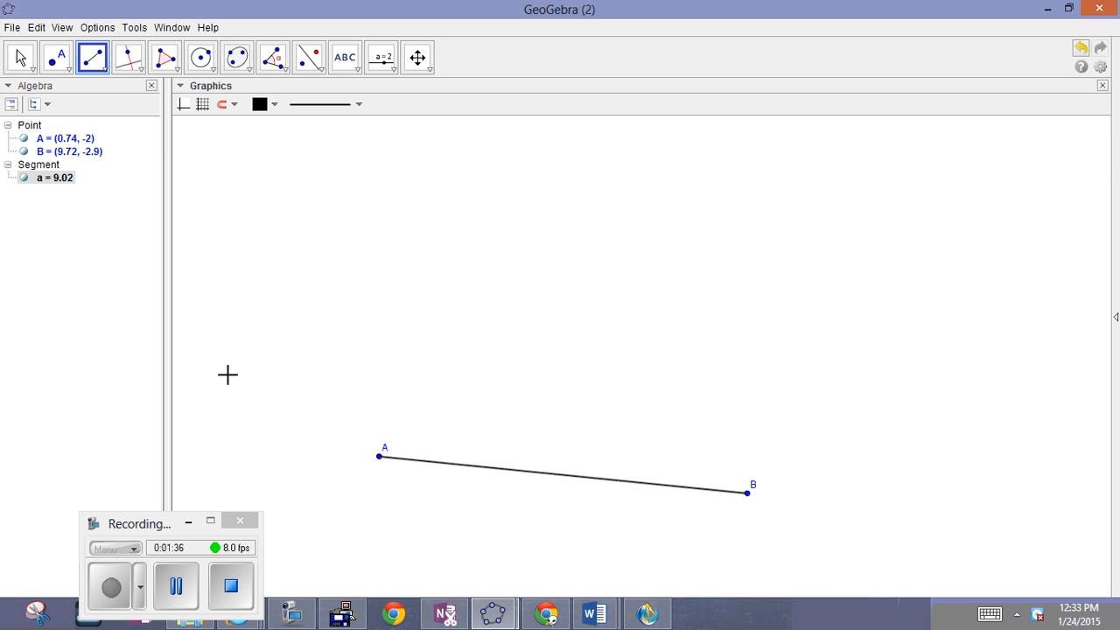
Step: With the axes and grid shown temporarily, move endpoint A to (2, 1) and endpoint B to (10, -1)
click(182, 106)
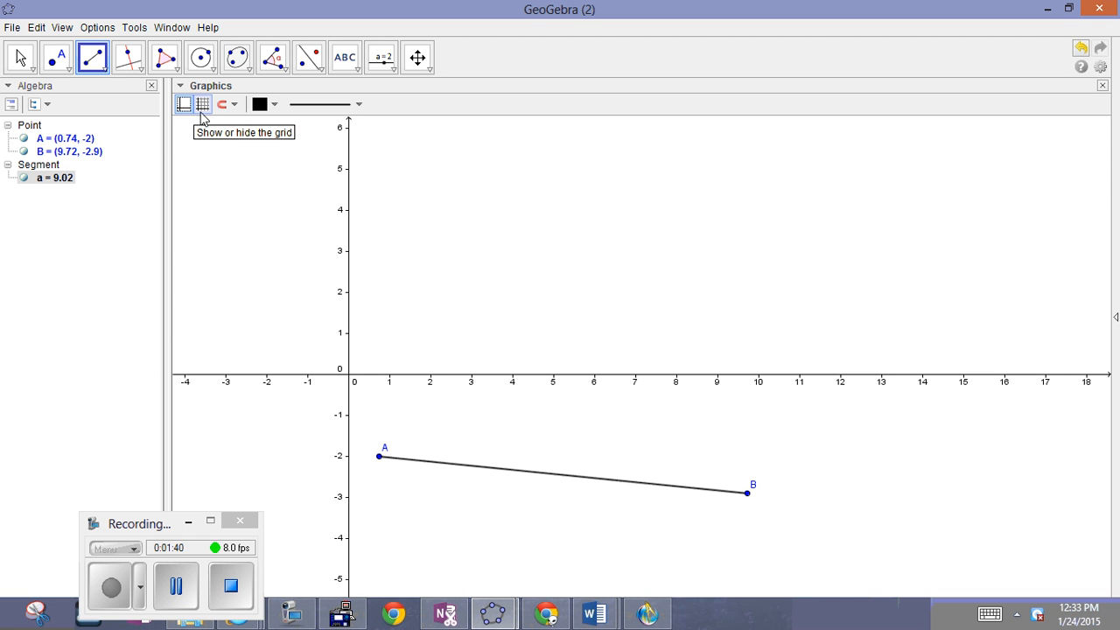
click(202, 106)
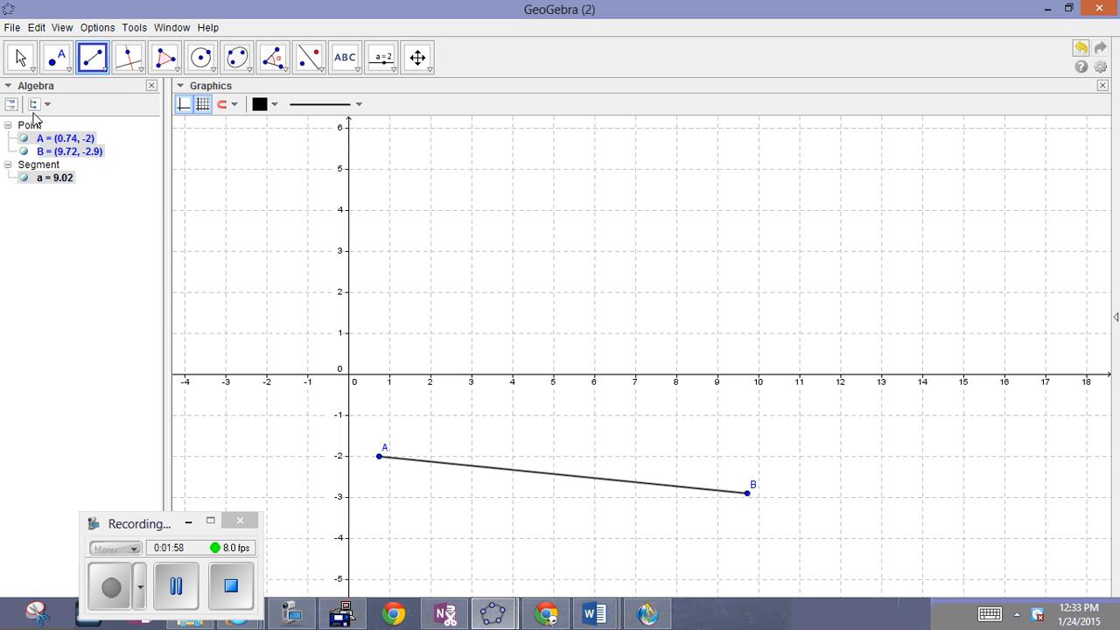
click(20, 57)
drag(379, 456, 432, 340)
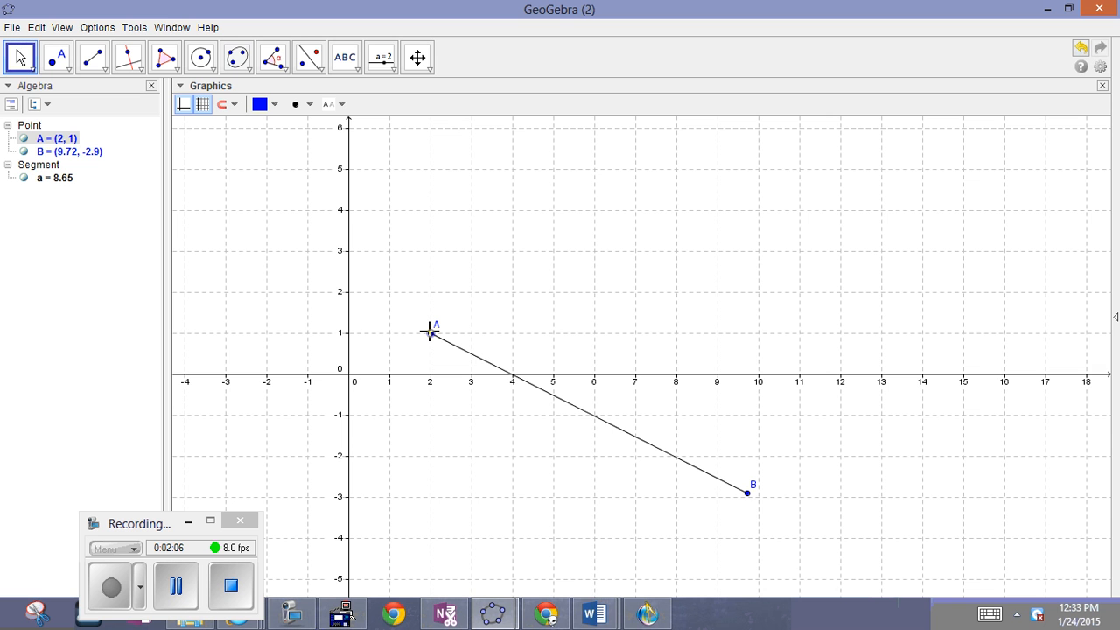
drag(747, 494, 722, 545)
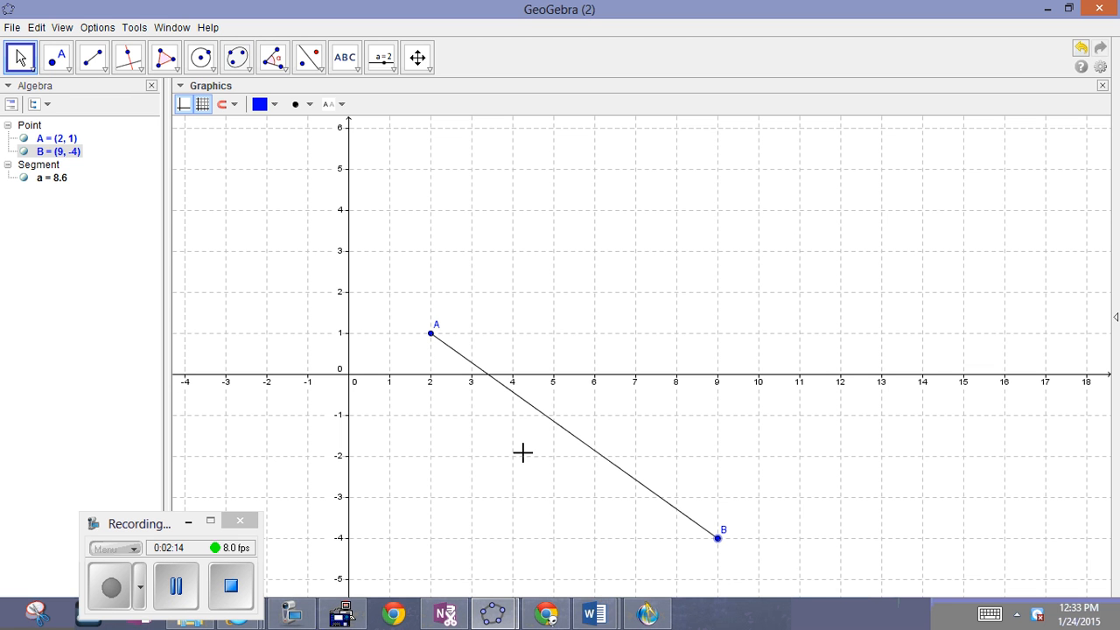
drag(717, 537, 760, 418)
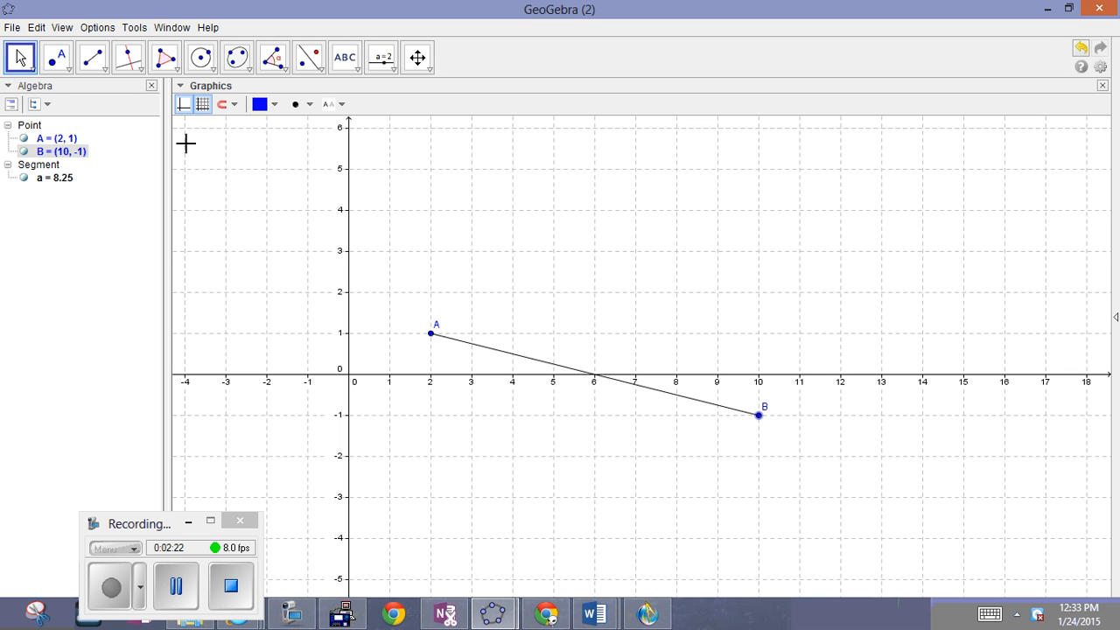
click(184, 106)
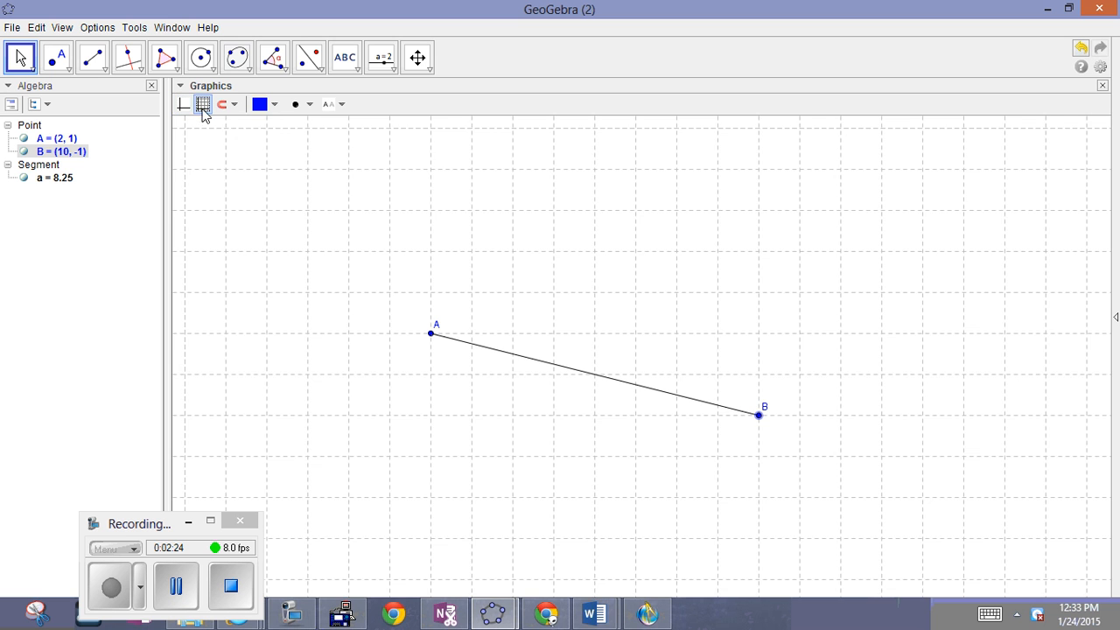
click(202, 105)
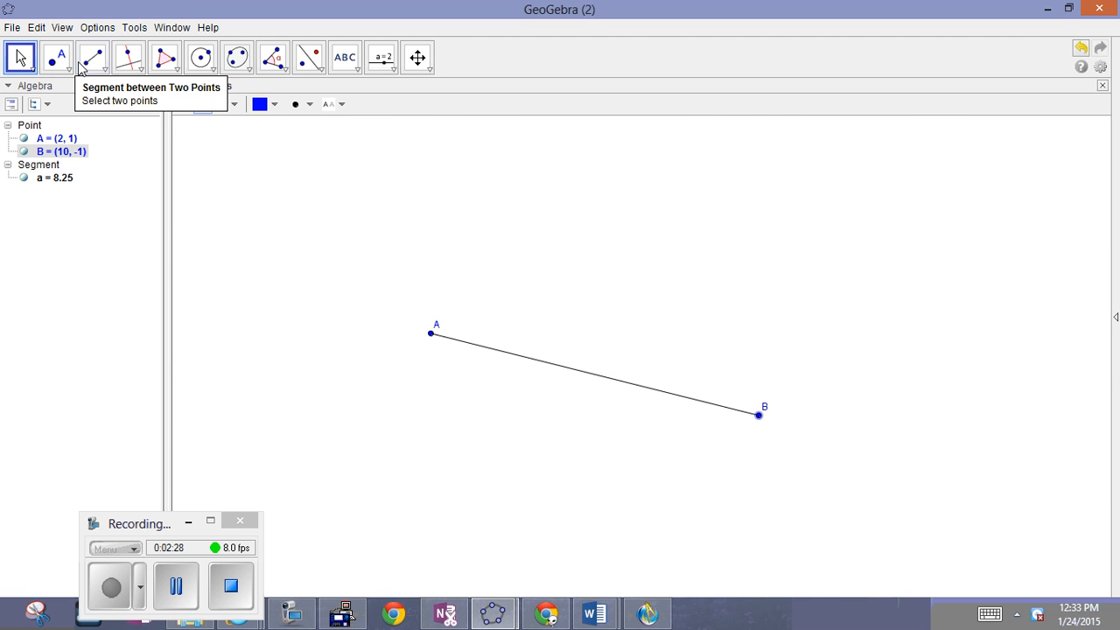
Step: Construct a line parallel to segment AB through a new point above it at about (5.08, 3.82)
click(138, 70)
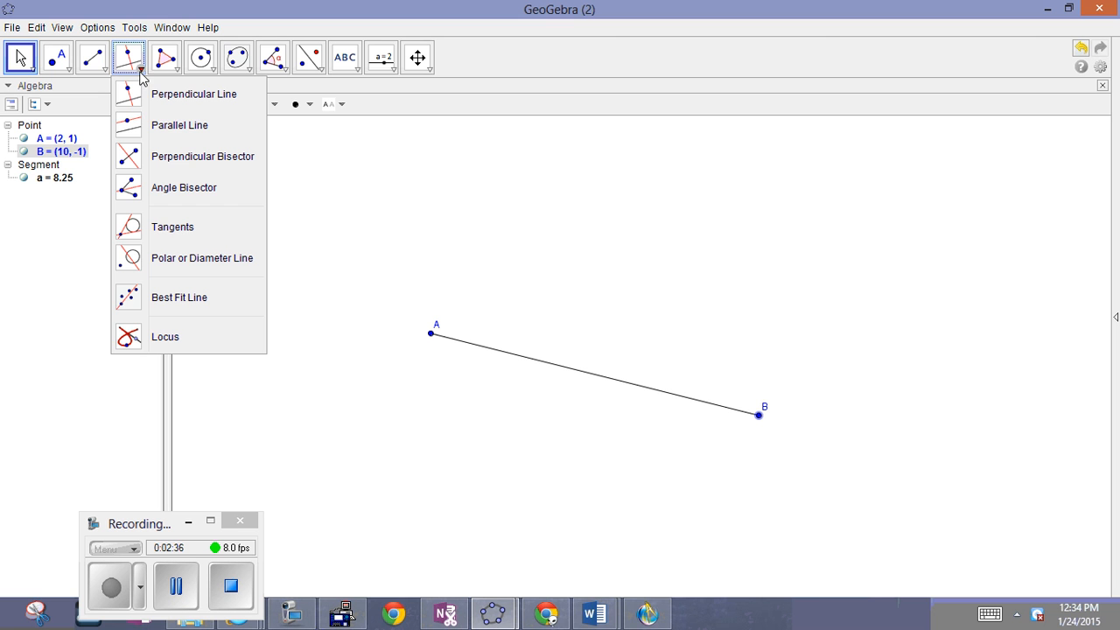
click(141, 125)
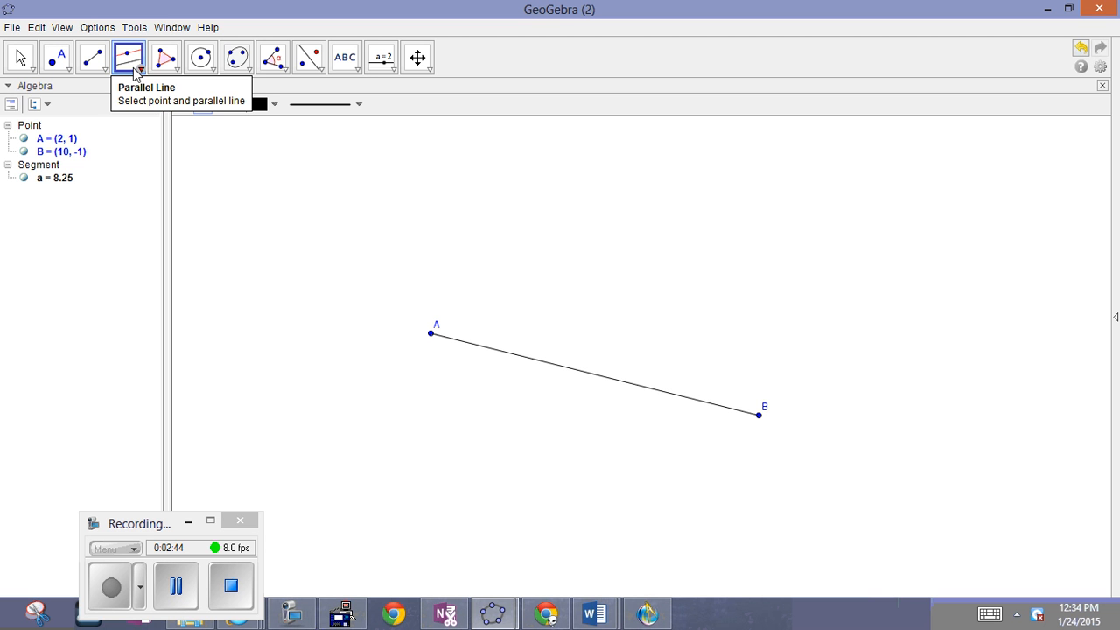
click(432, 336)
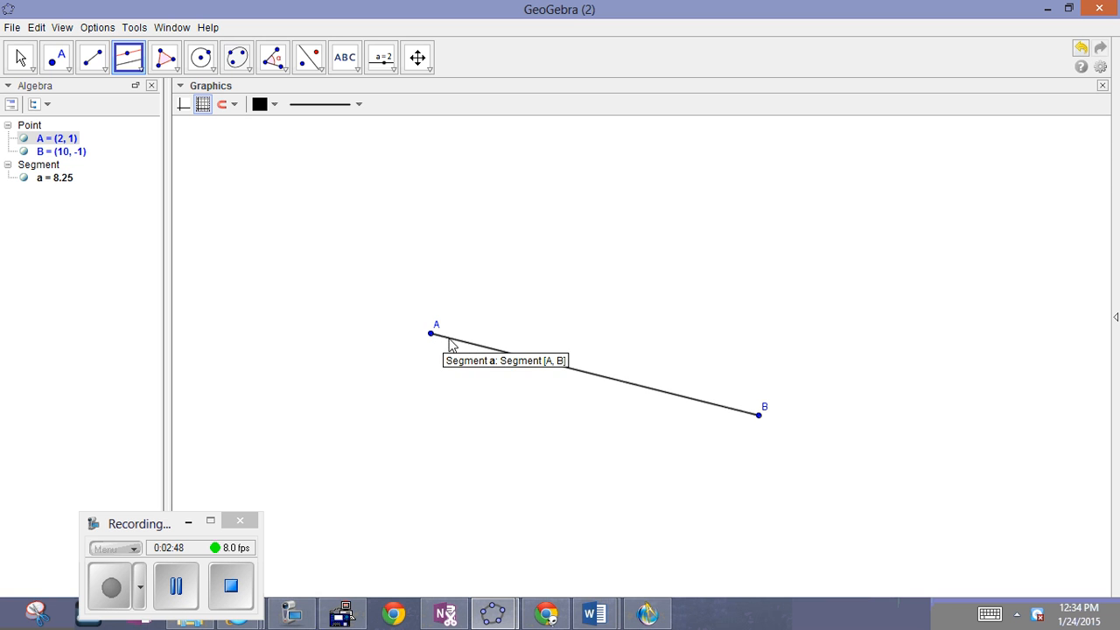
click(463, 339)
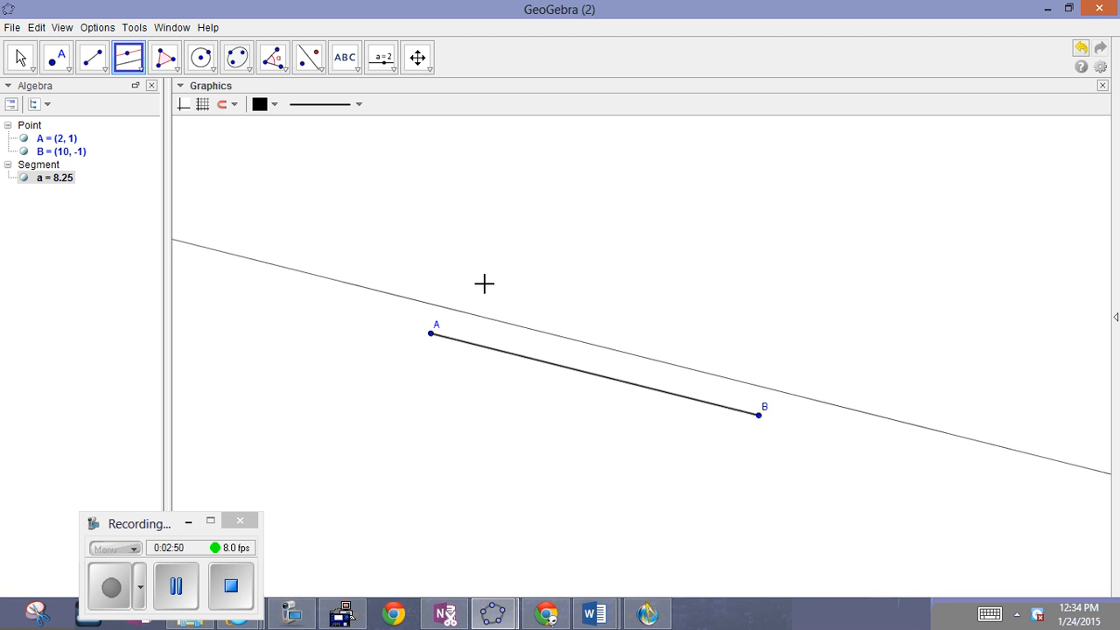
click(557, 217)
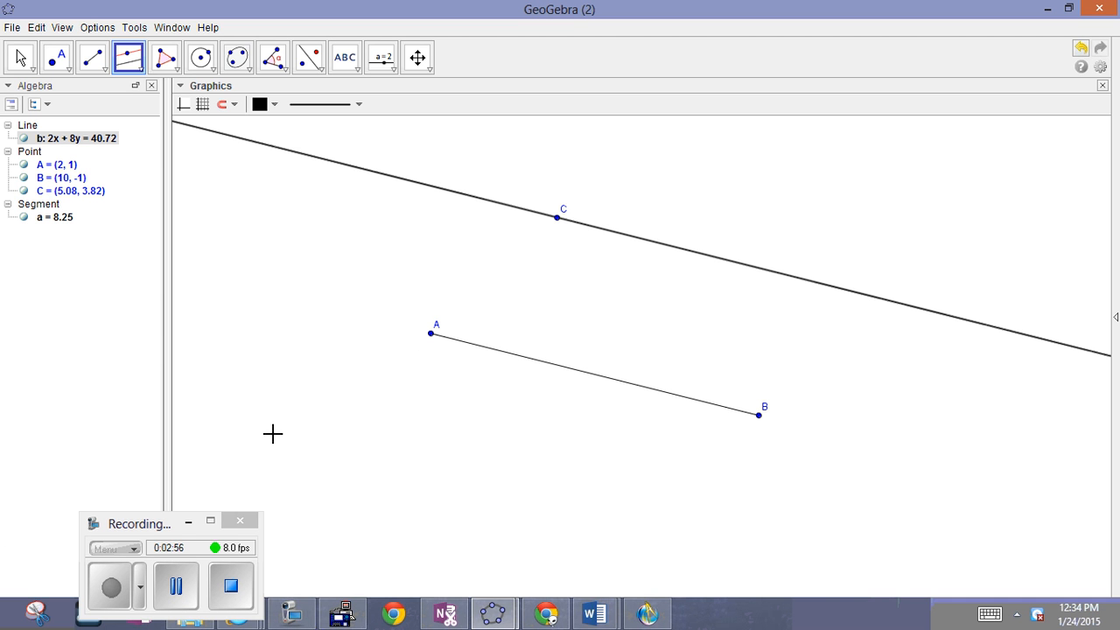
Step: Move point A to about (1.44, 0.28) to test that the line stays parallel to segment AB
click(19, 57)
drag(431, 334, 411, 354)
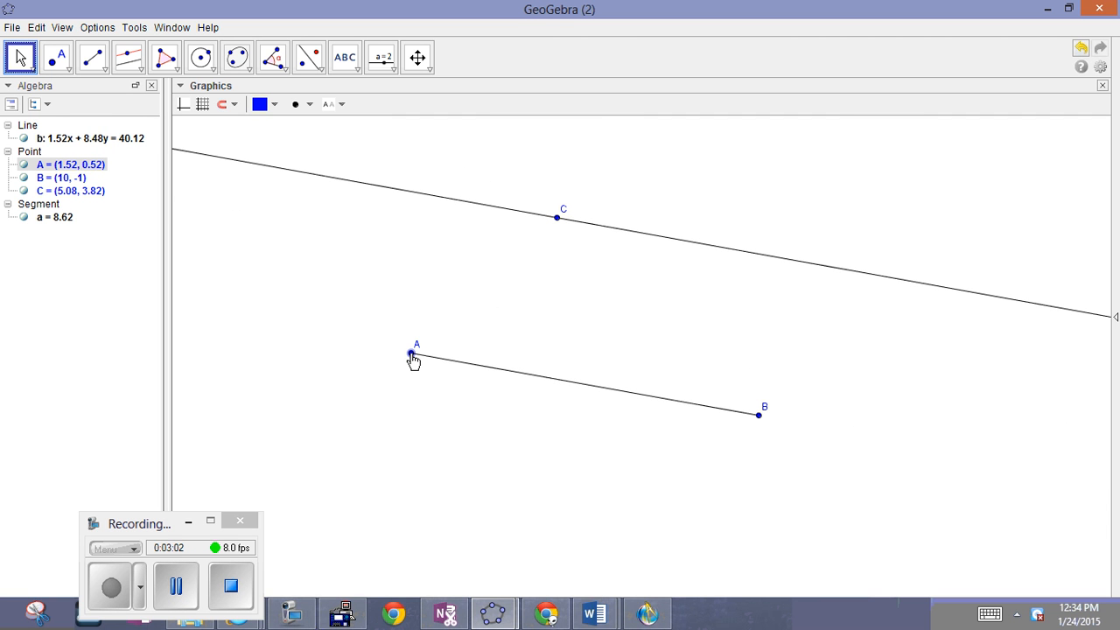
click(96, 72)
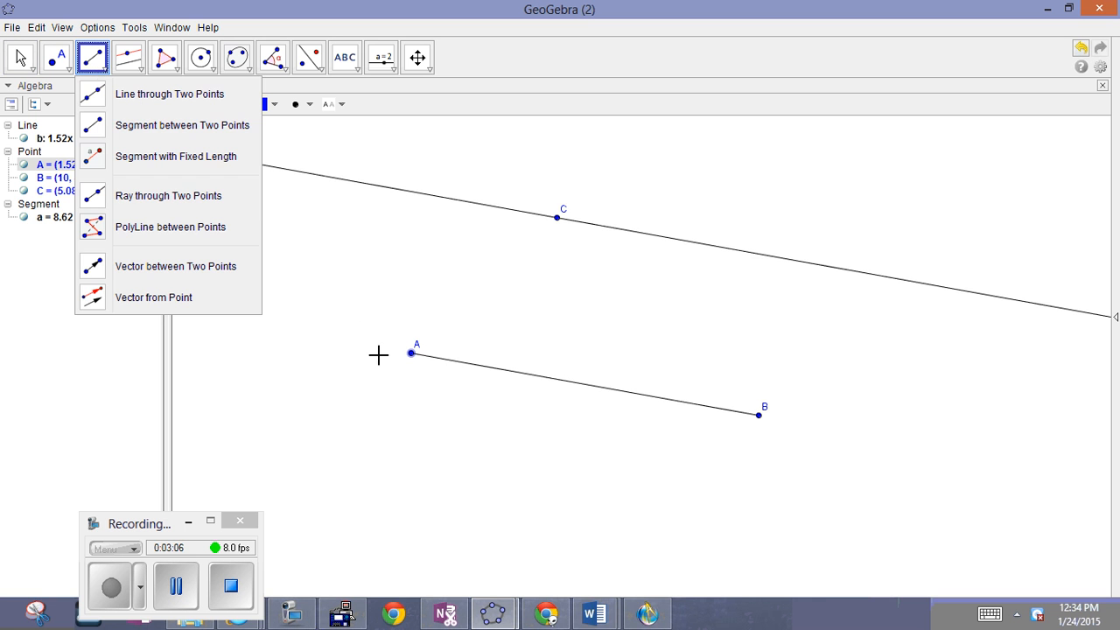
mouse_move(412, 353)
mouse_down()
mouse_move(448, 314)
mouse_move(418, 369)
mouse_move(456, 347)
mouse_move(429, 376)
mouse_move(410, 365)
mouse_up()
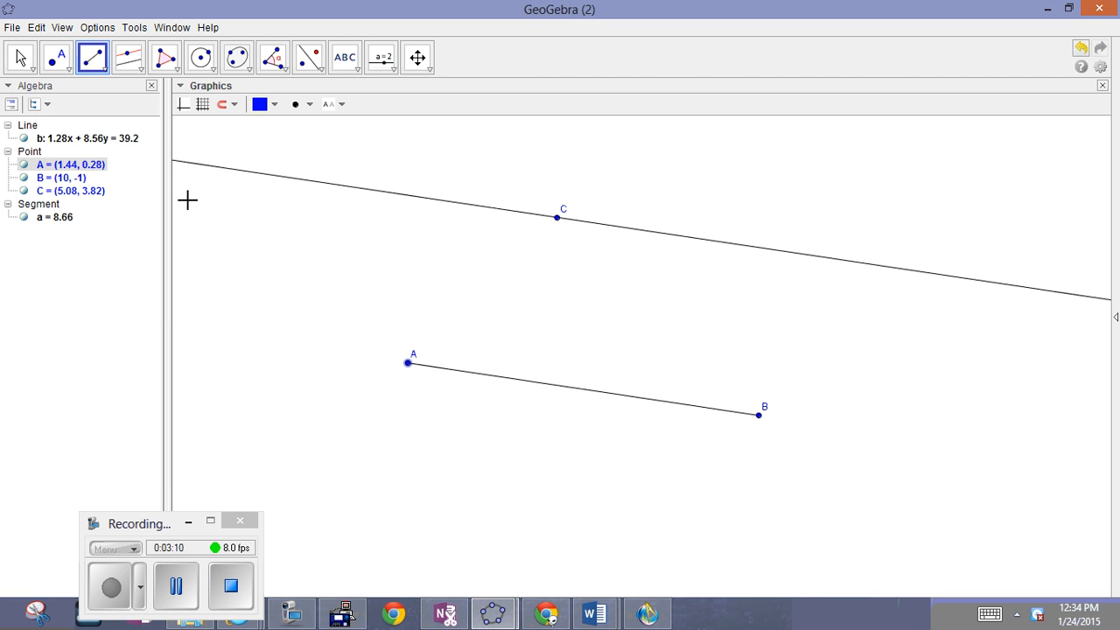
Step: Connect points A and C with a segment between two points
click(94, 70)
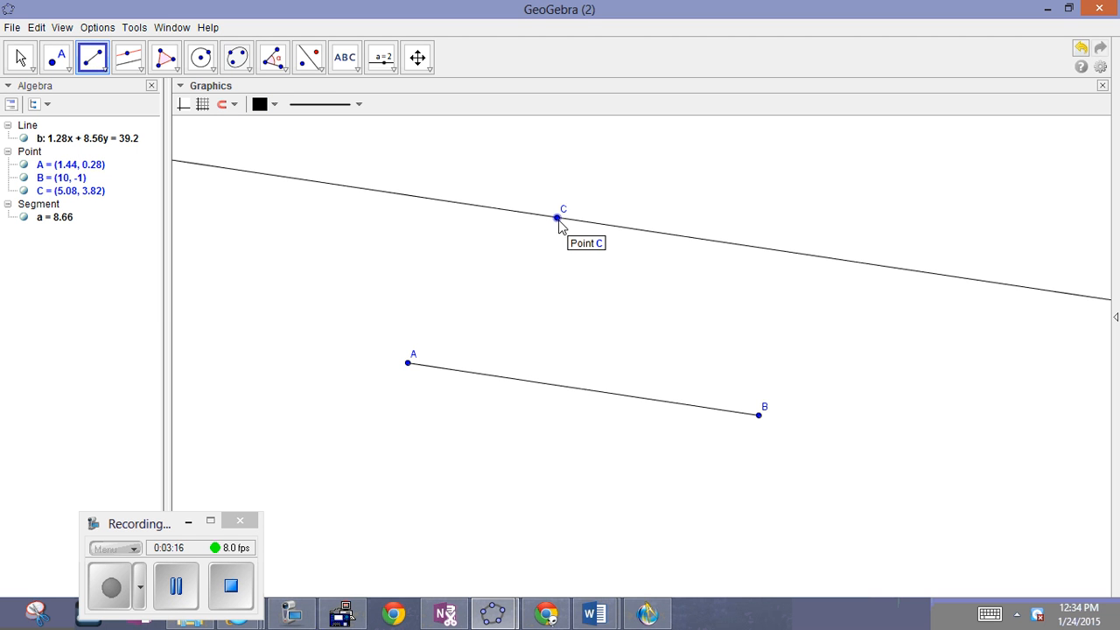
click(408, 362)
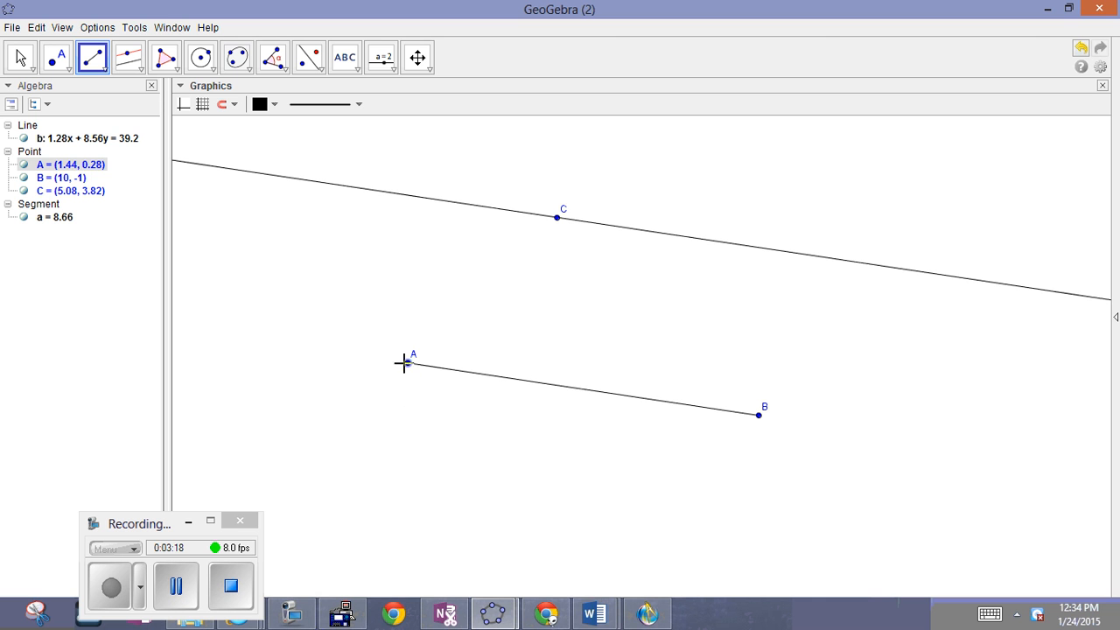
click(555, 229)
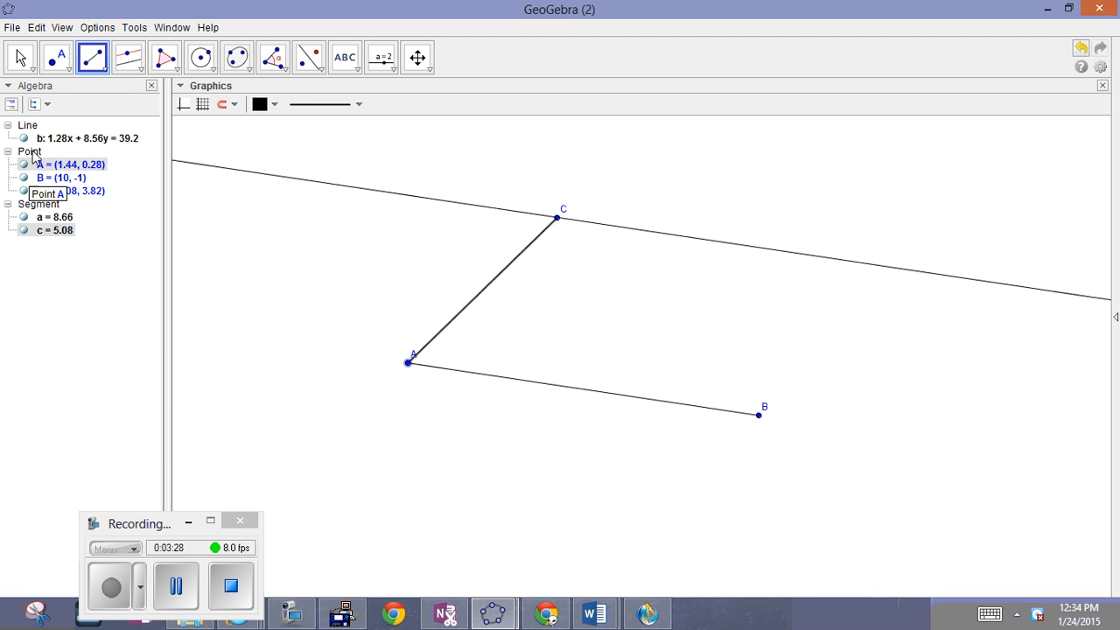
Step: Construct a line parallel to segment AC that passes through point B, undoing any parallel line placed elsewhere
click(136, 71)
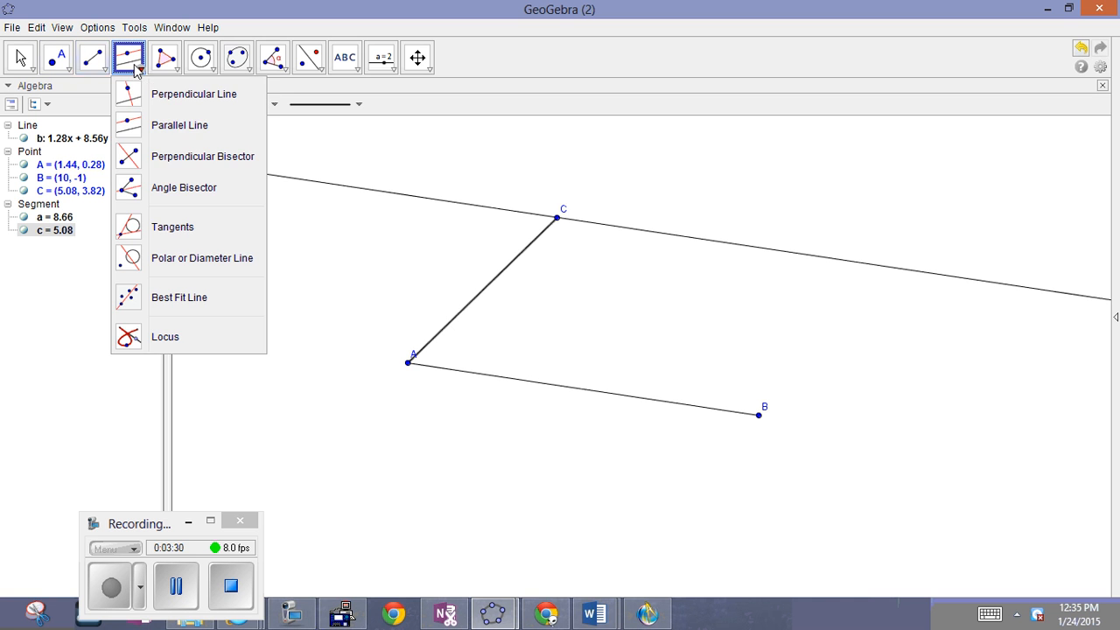
click(143, 131)
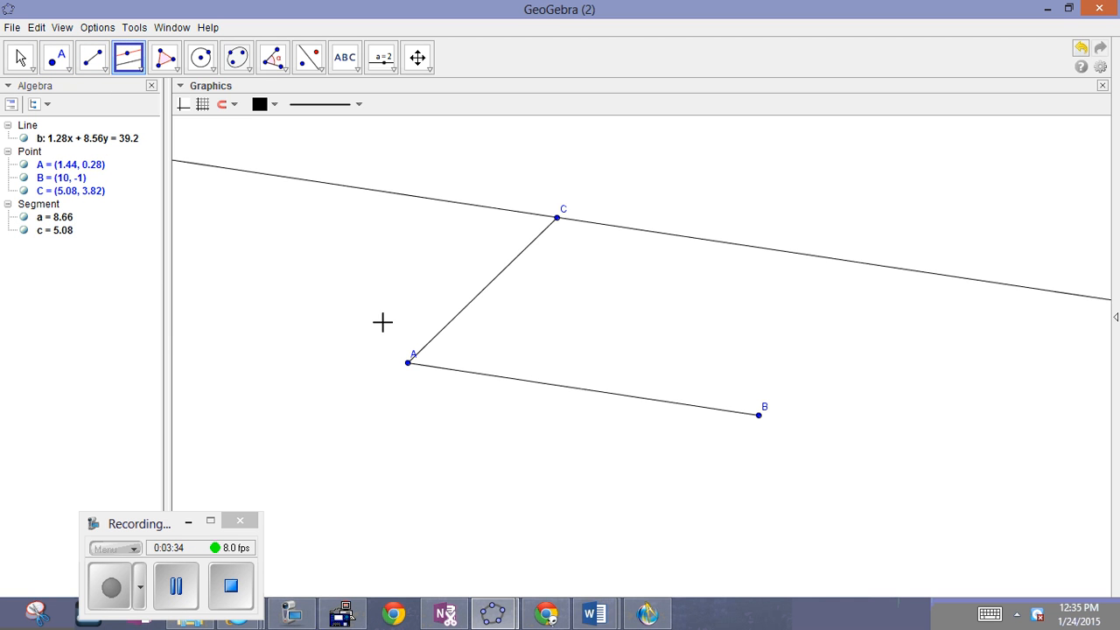
click(486, 290)
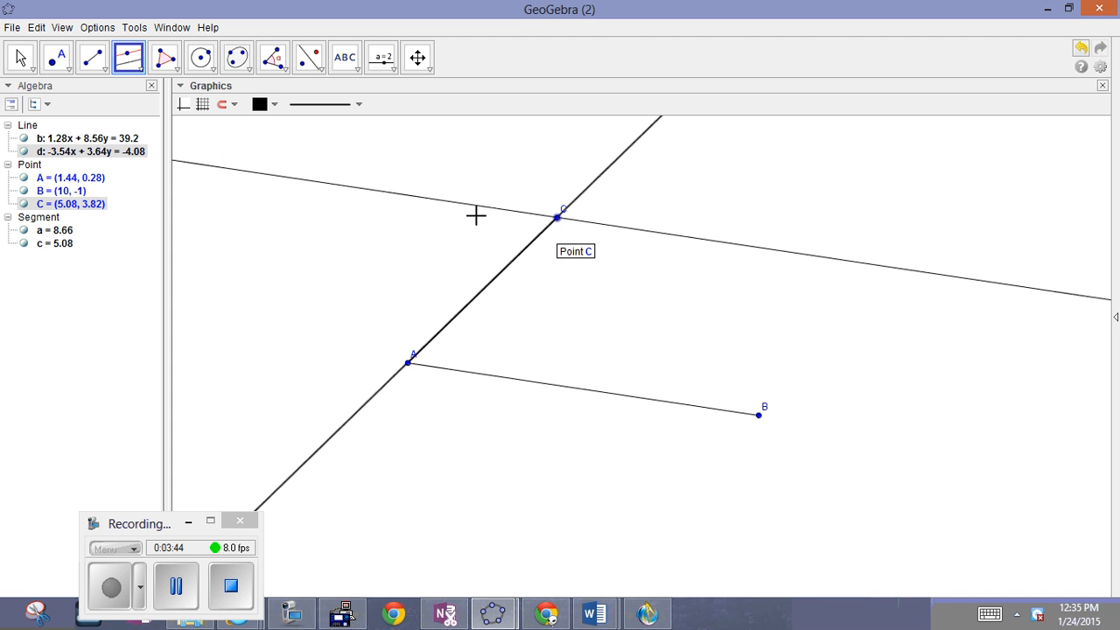
key(ctrl+z)
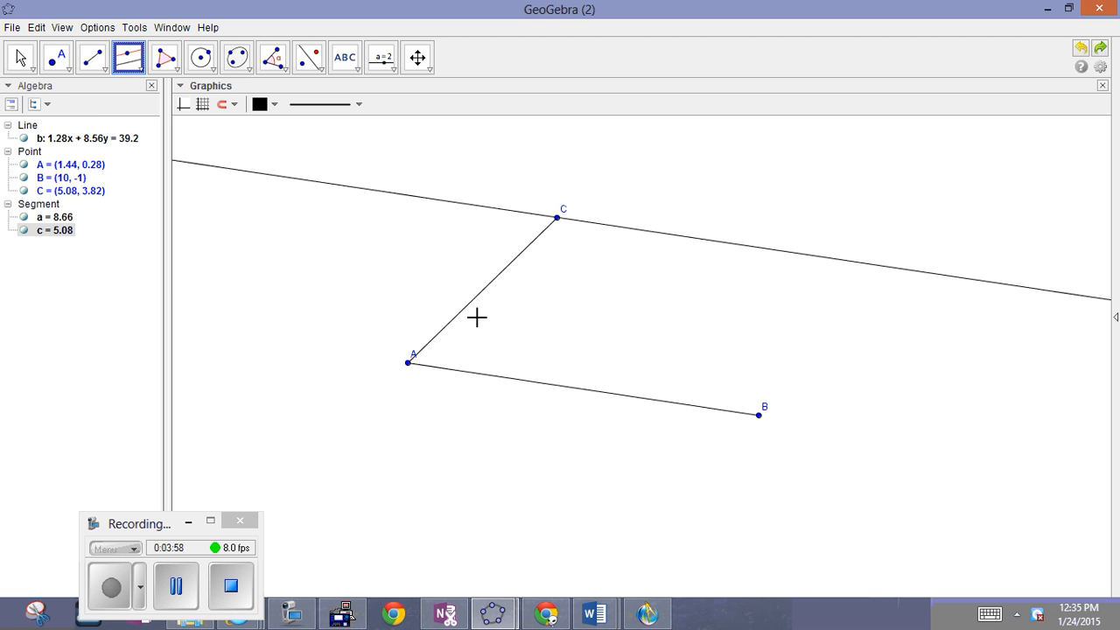
click(486, 285)
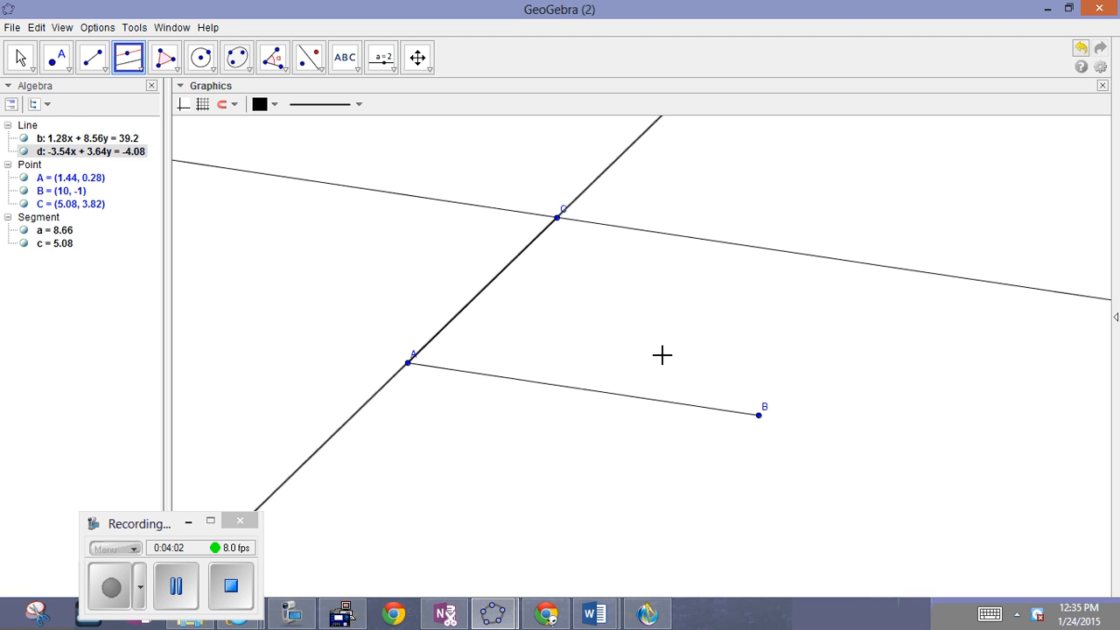
key(ctrl+z)
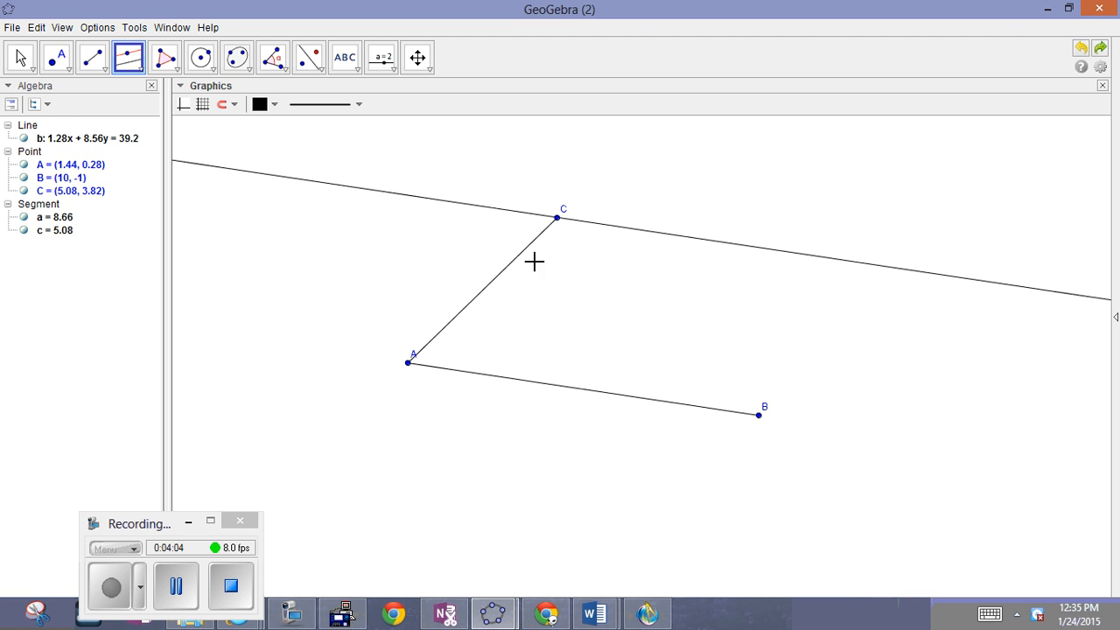
click(508, 272)
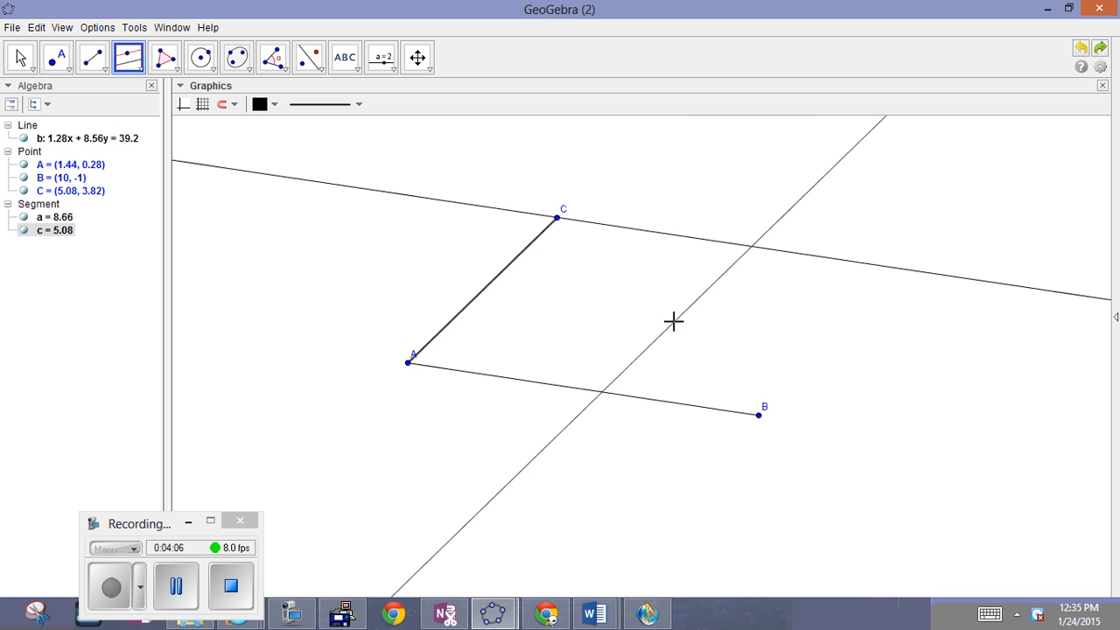
click(758, 417)
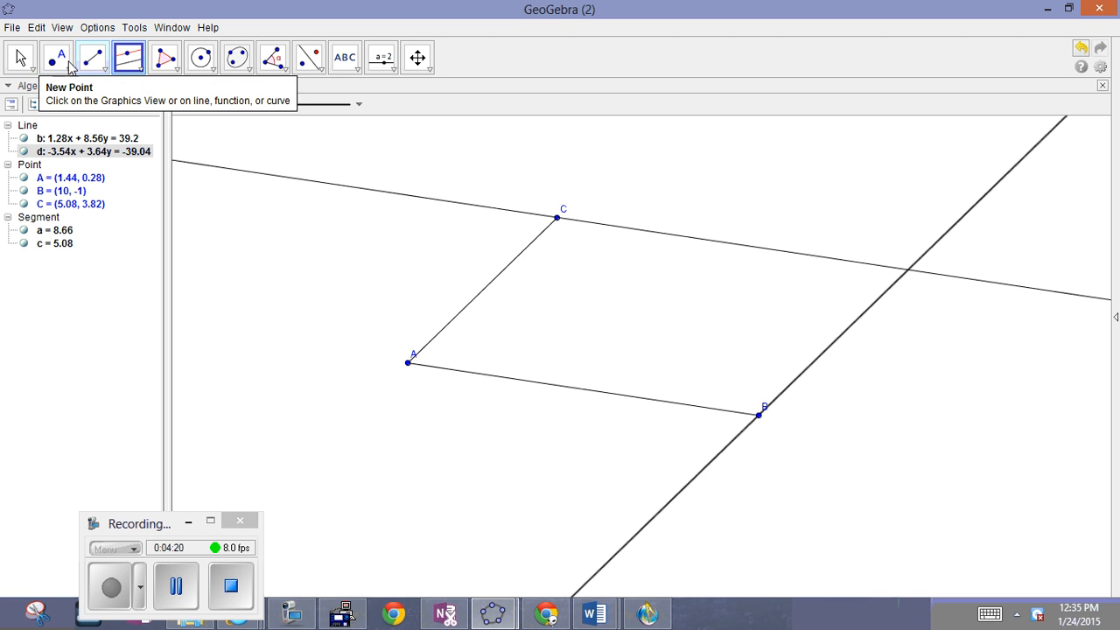
click(101, 64)
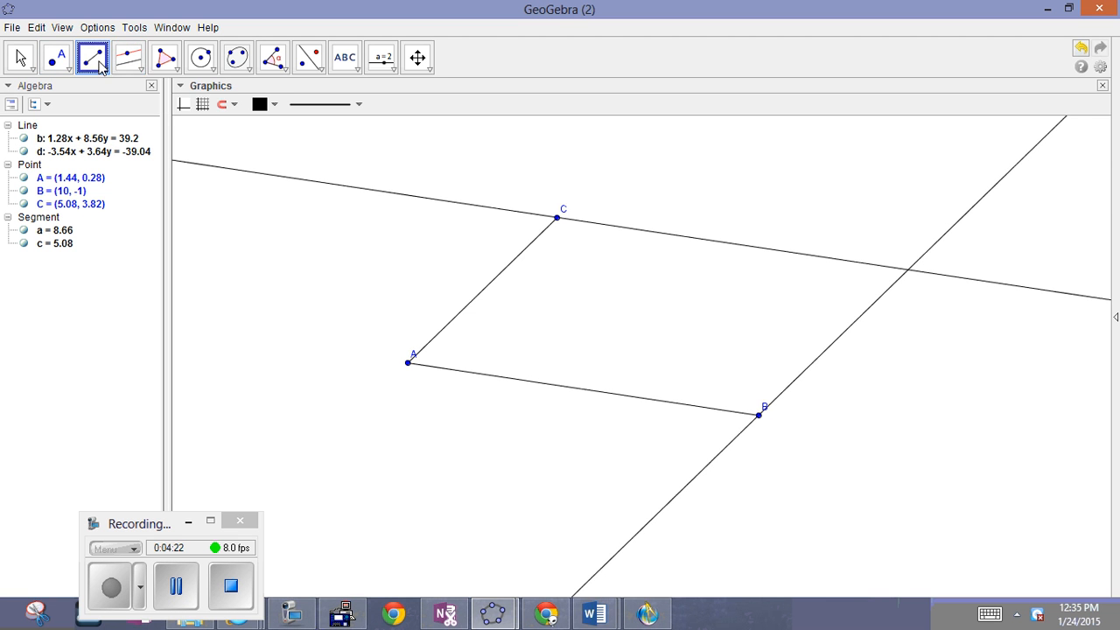
click(103, 70)
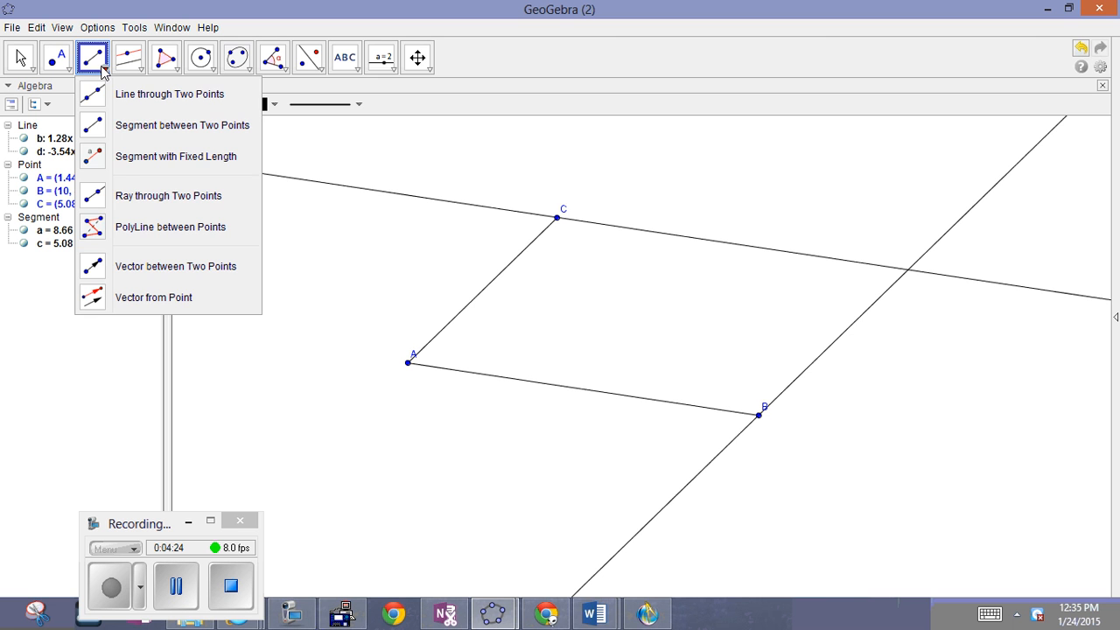
click(140, 69)
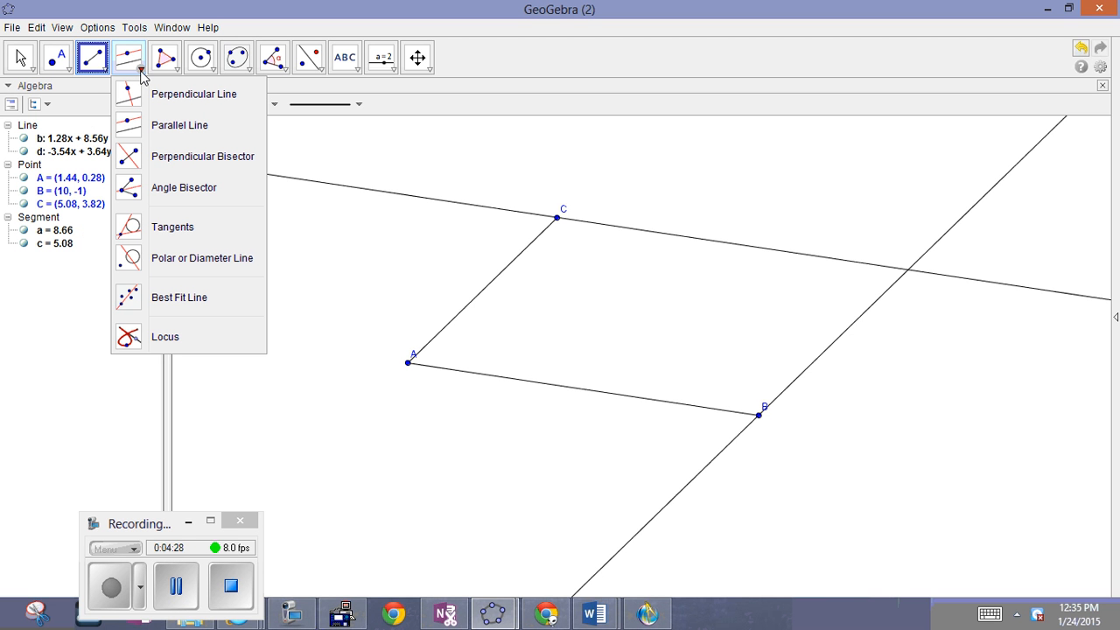
click(104, 70)
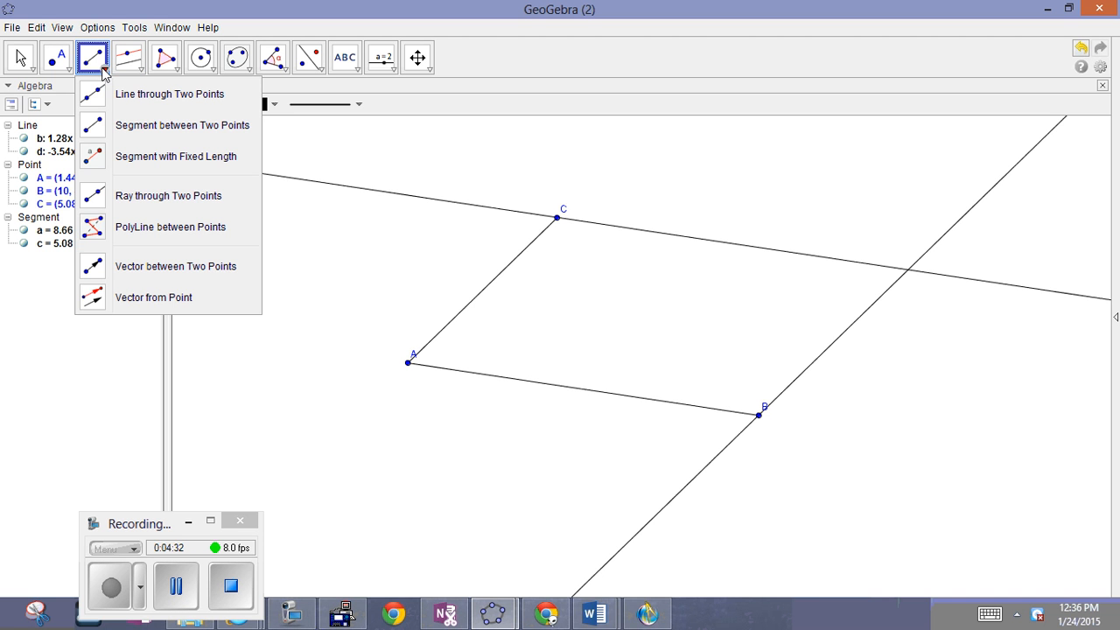
Step: Mark the intersection point of the parallel line through C and the parallel line through B with Intersect Two Objects
mouse_move(48, 73)
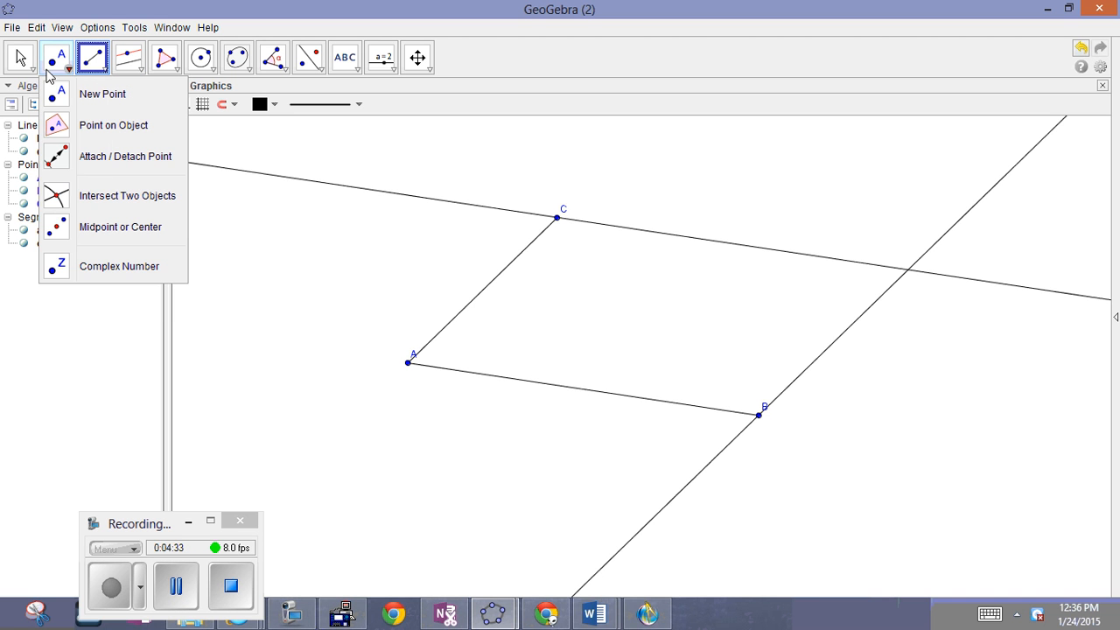
click(63, 197)
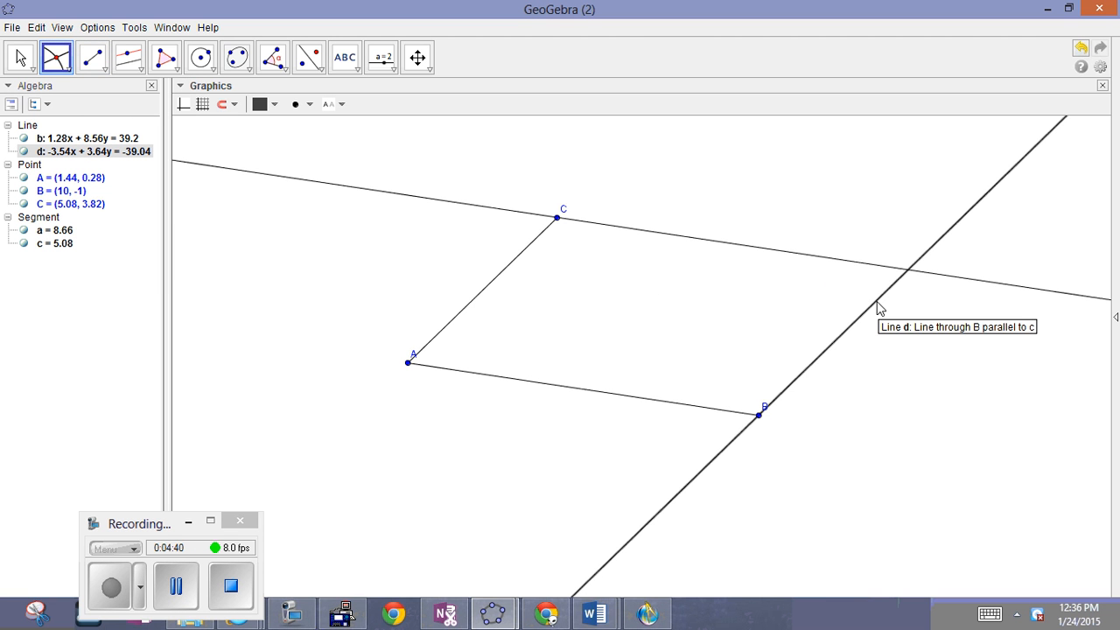
click(910, 276)
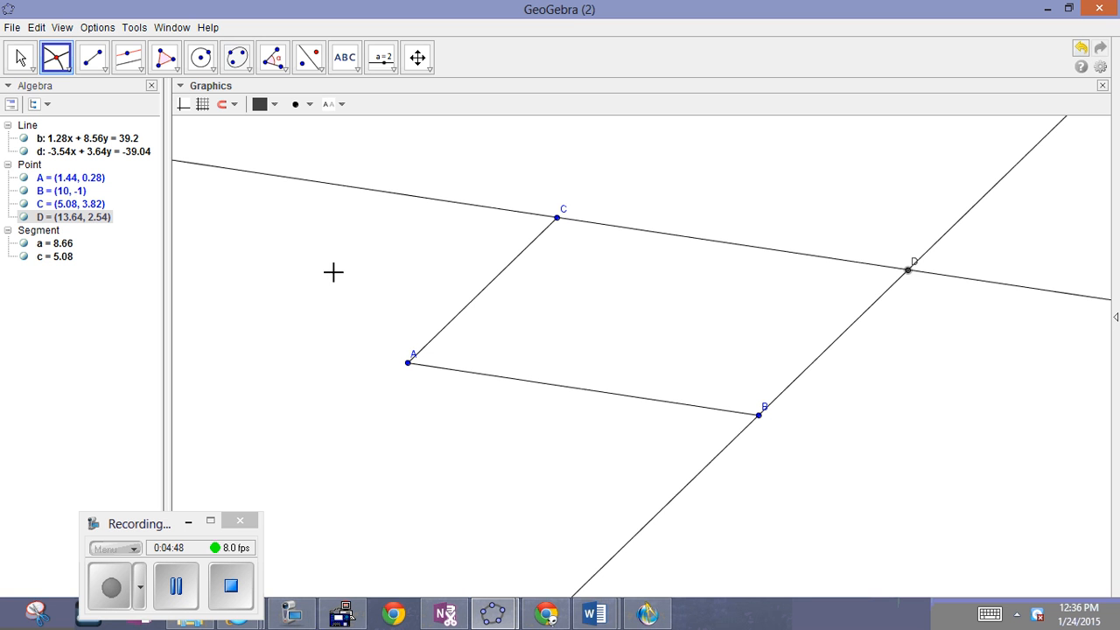
Step: Move point A to about (1.6, -1.18) to test that the opposite sides stay parallel
click(17, 68)
drag(407, 365, 414, 430)
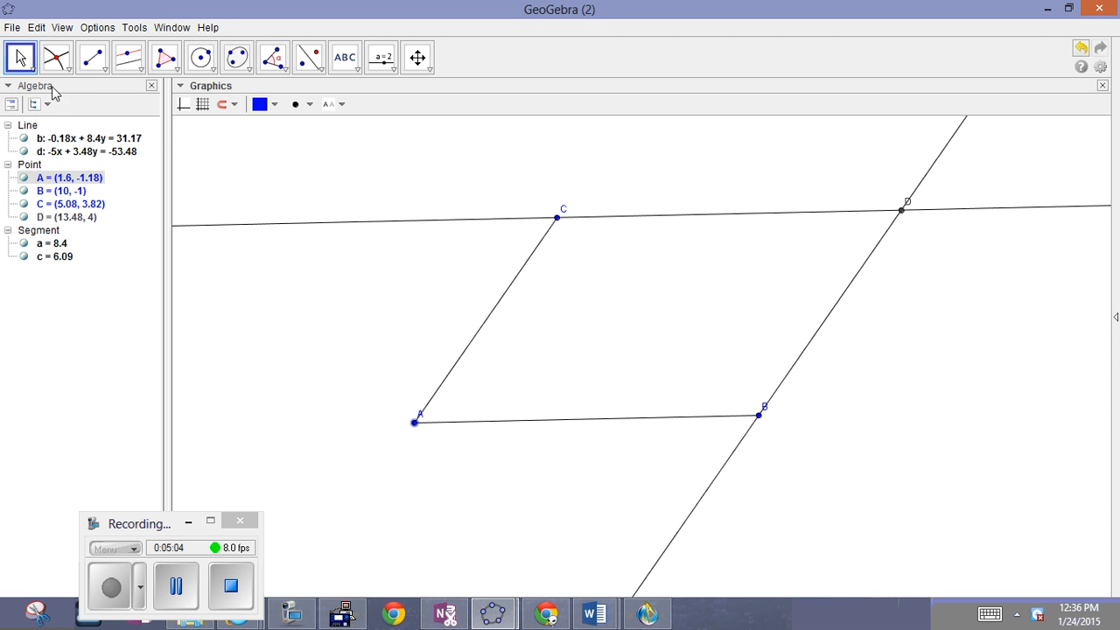
Step: Draw segments from C to D and from D to B over the parallel lines to complete the four-sided figure
click(90, 63)
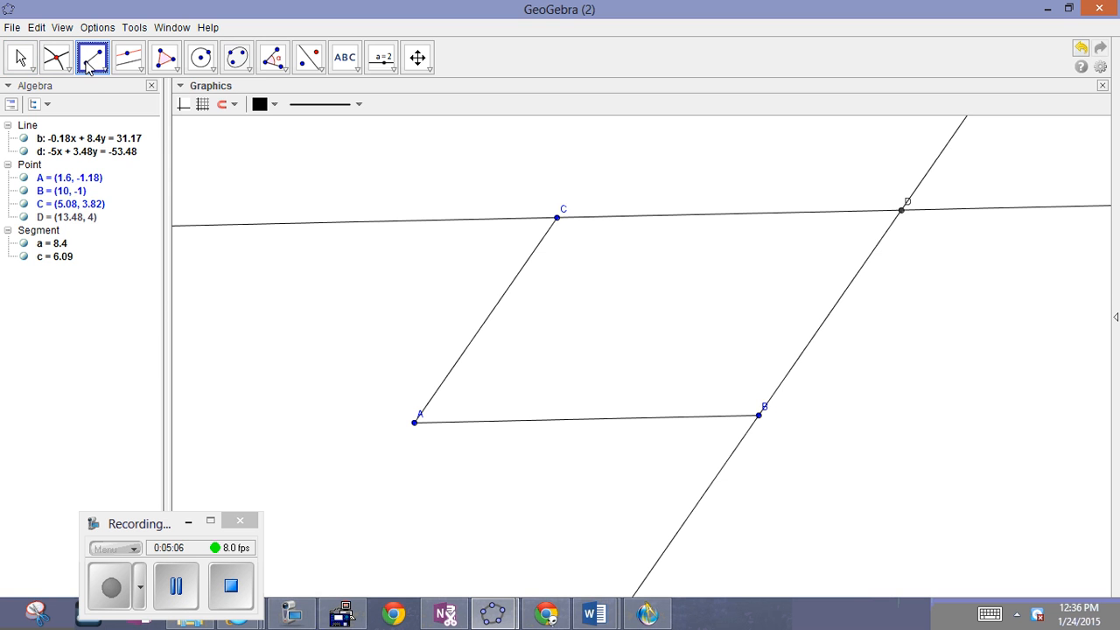
click(90, 63)
click(101, 125)
click(558, 219)
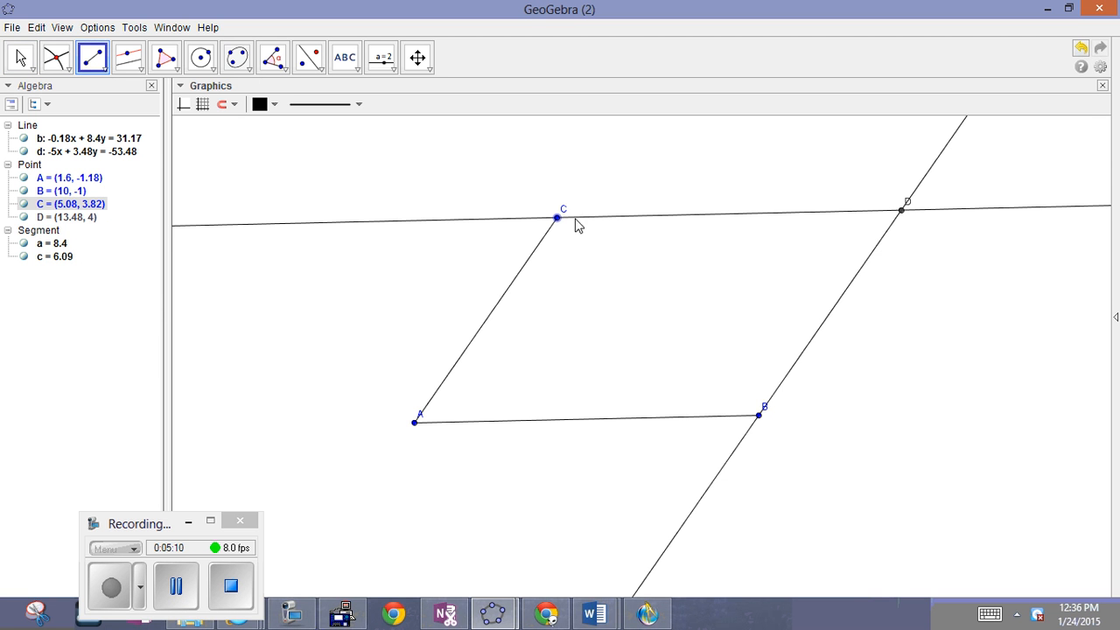
click(902, 213)
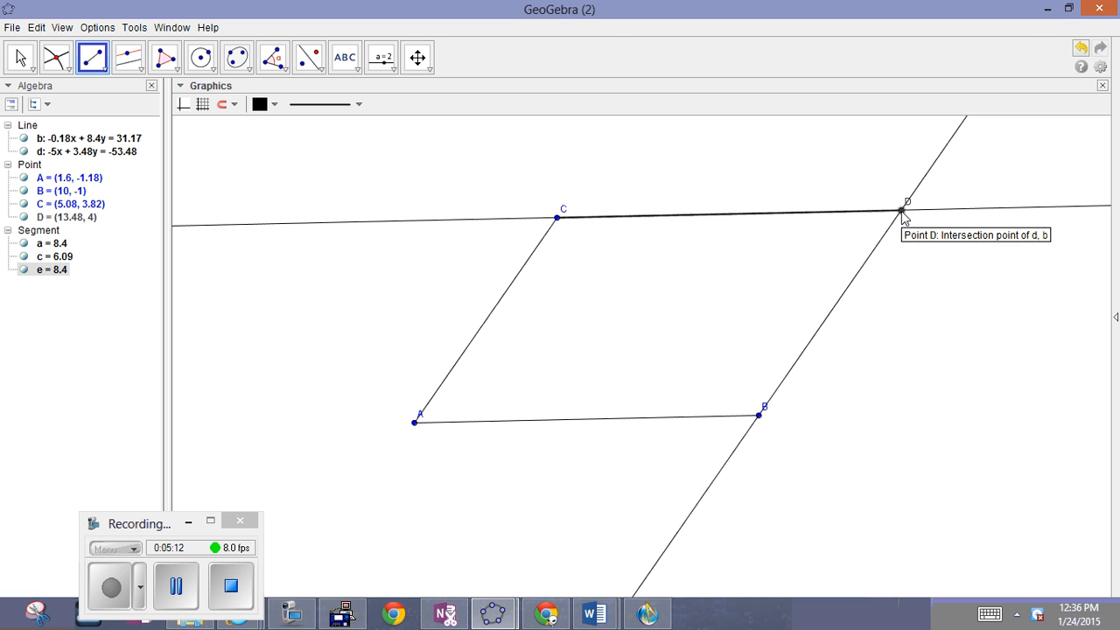
click(902, 212)
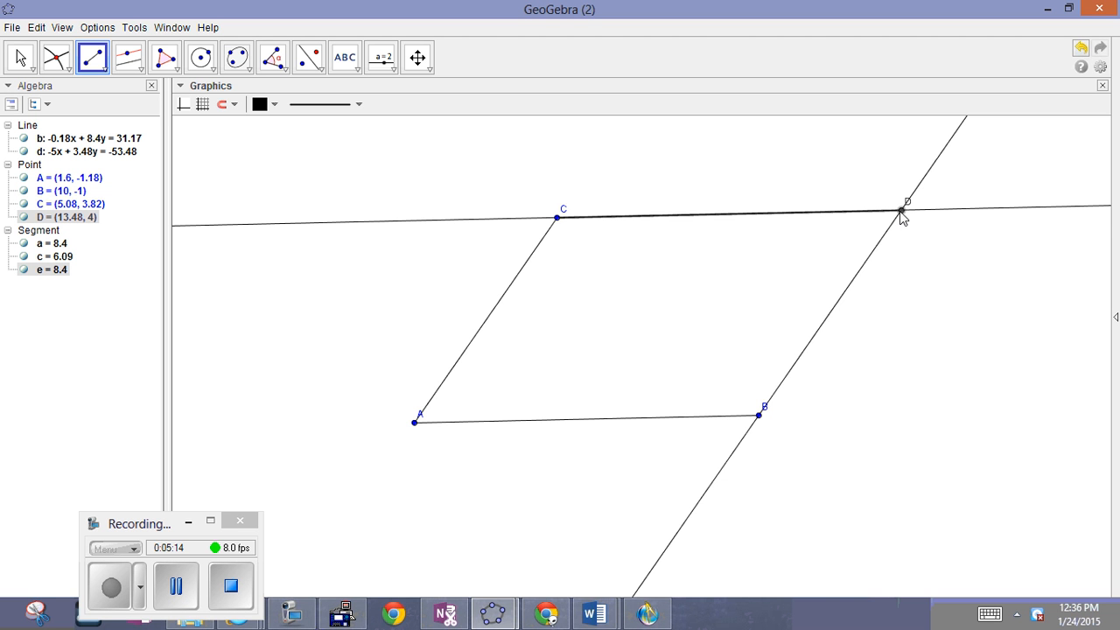
click(759, 417)
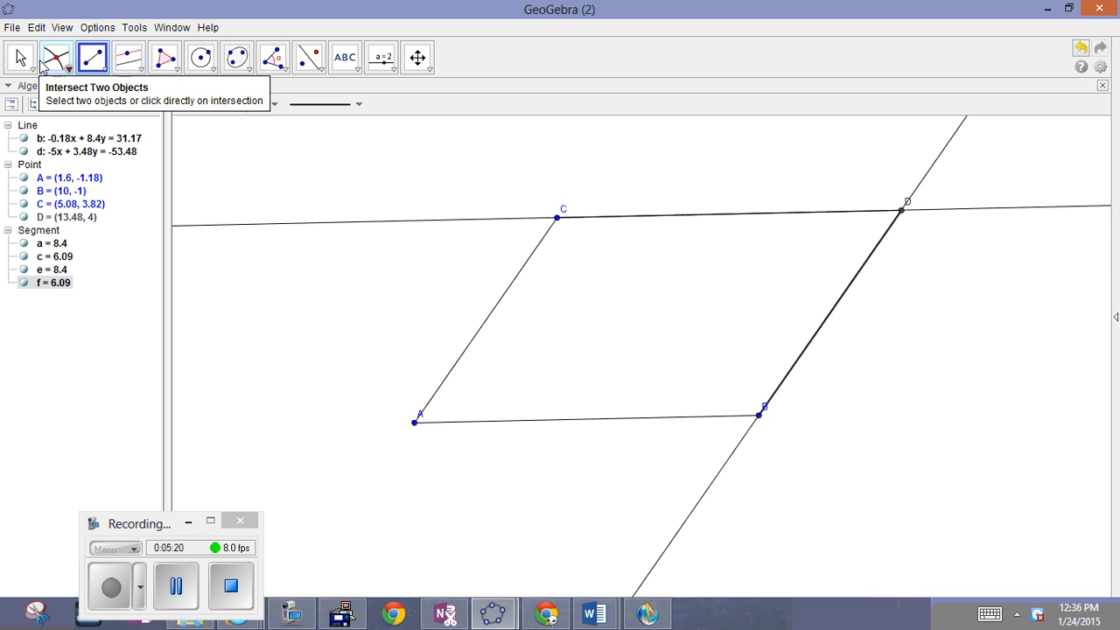
Step: Hide the two parallel construction lines through C and through B without deleting them
click(20, 58)
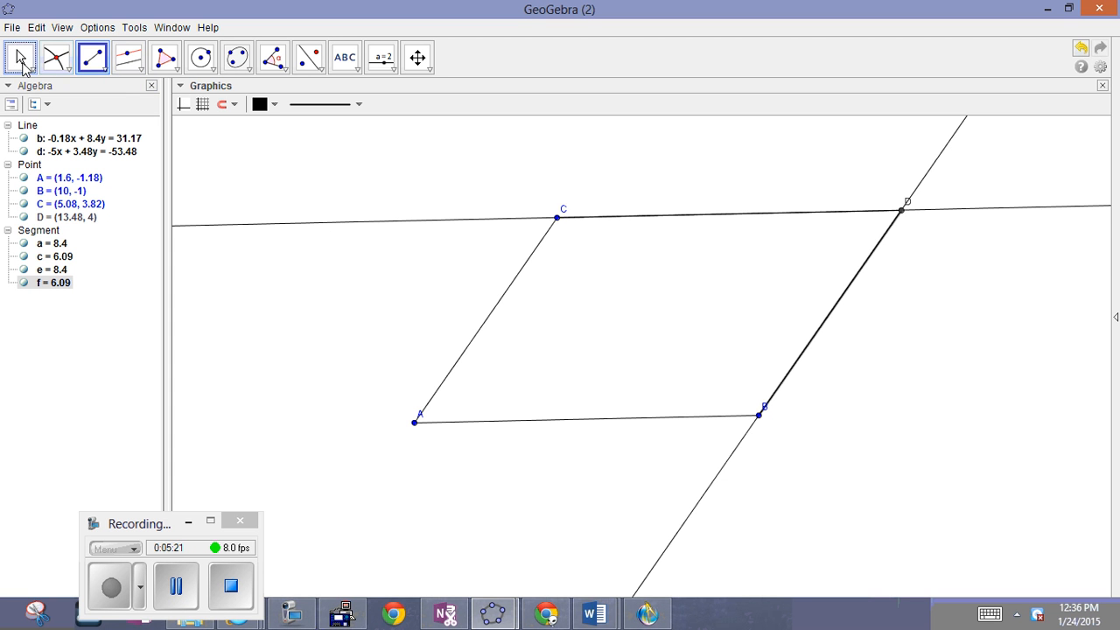
click(375, 225)
right_click(375, 225)
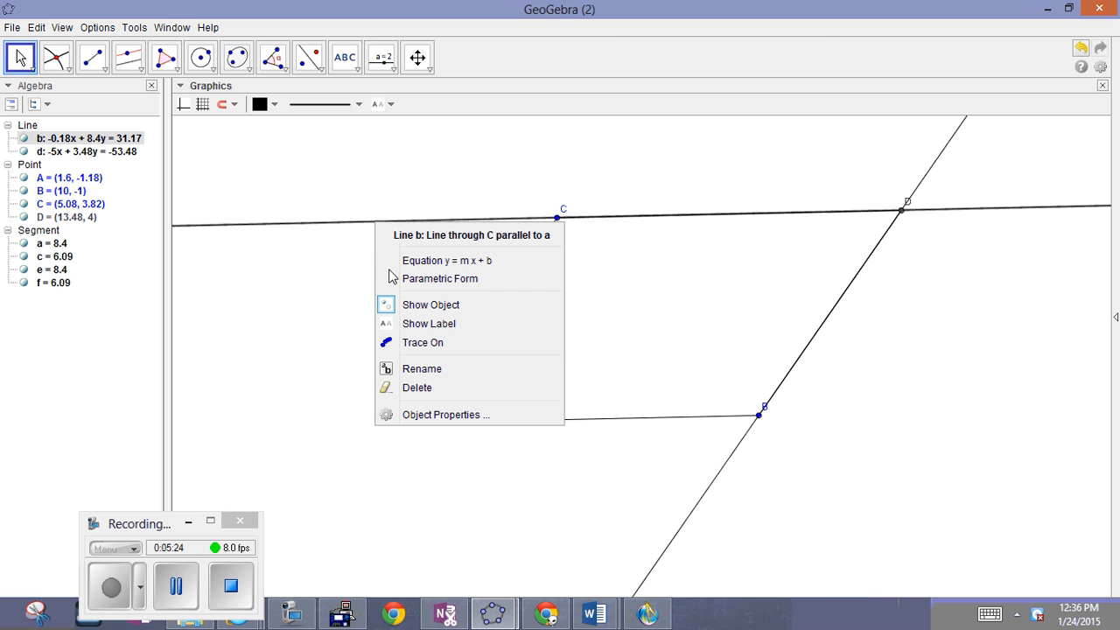
click(416, 306)
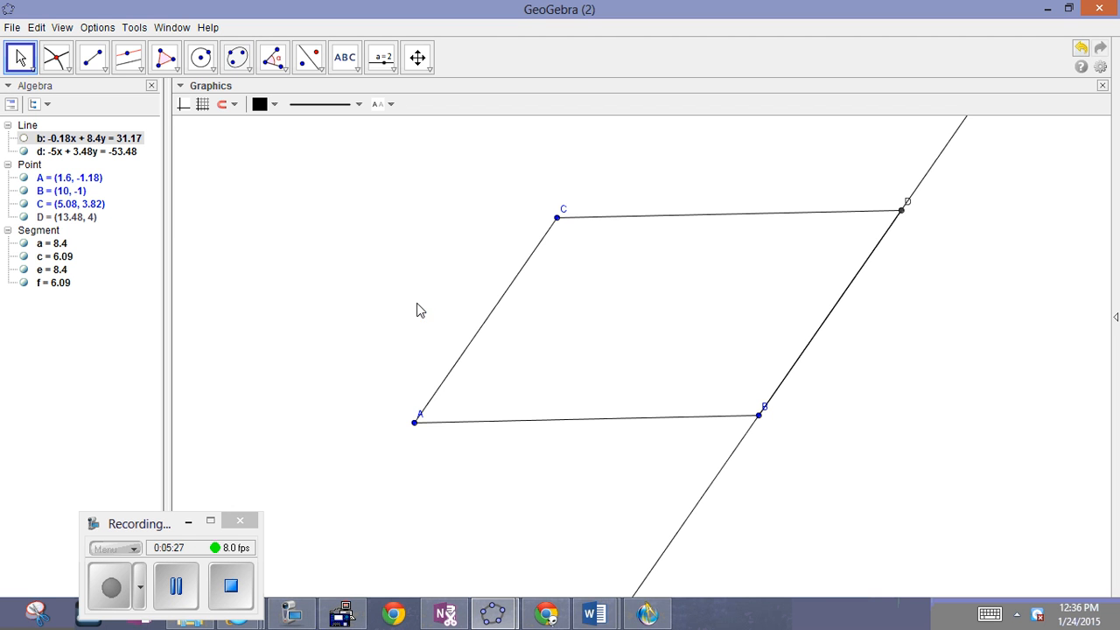
click(658, 555)
key(Escape)
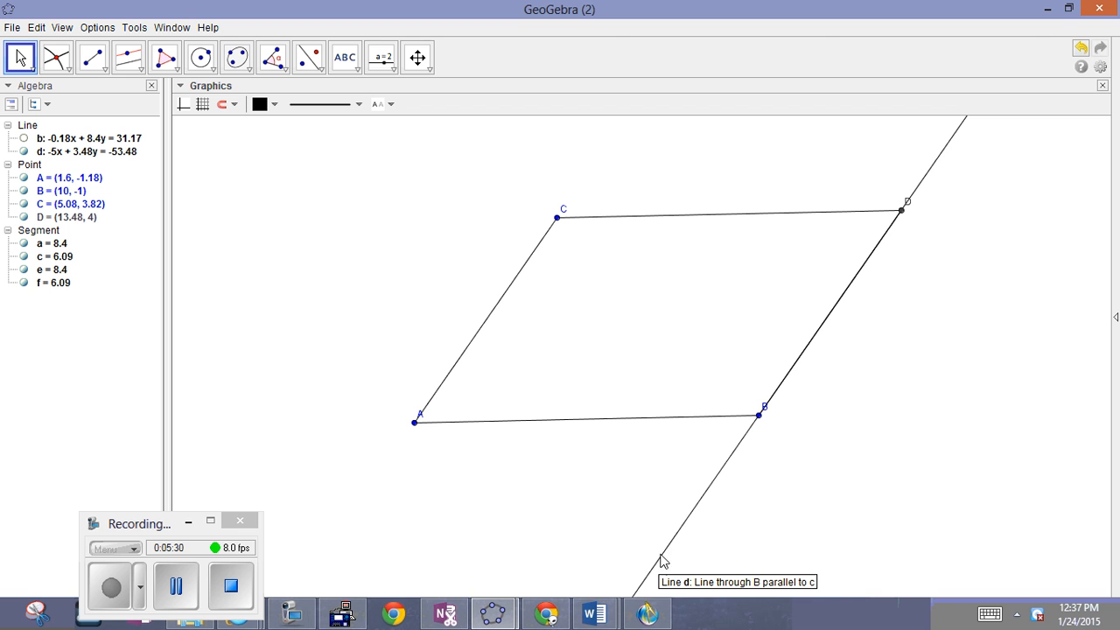
right_click(663, 554)
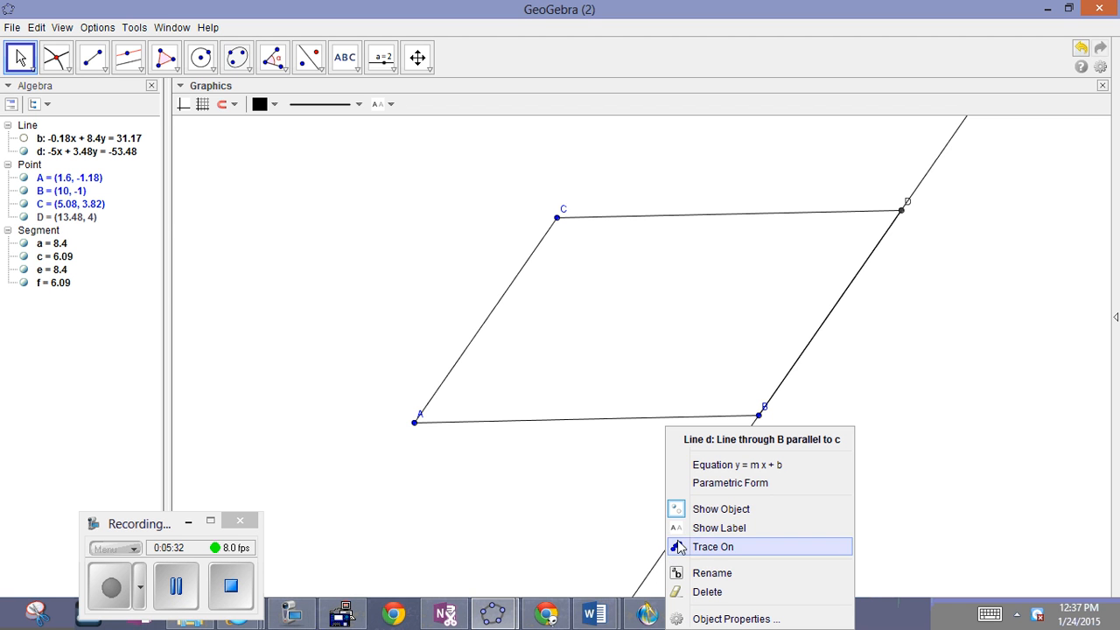
click(687, 508)
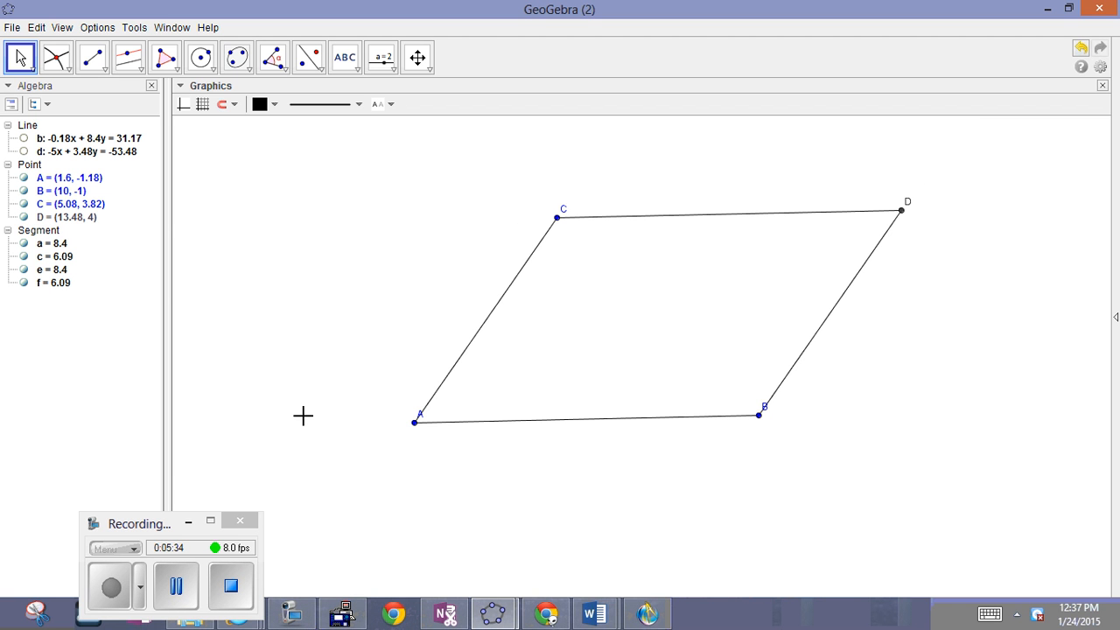